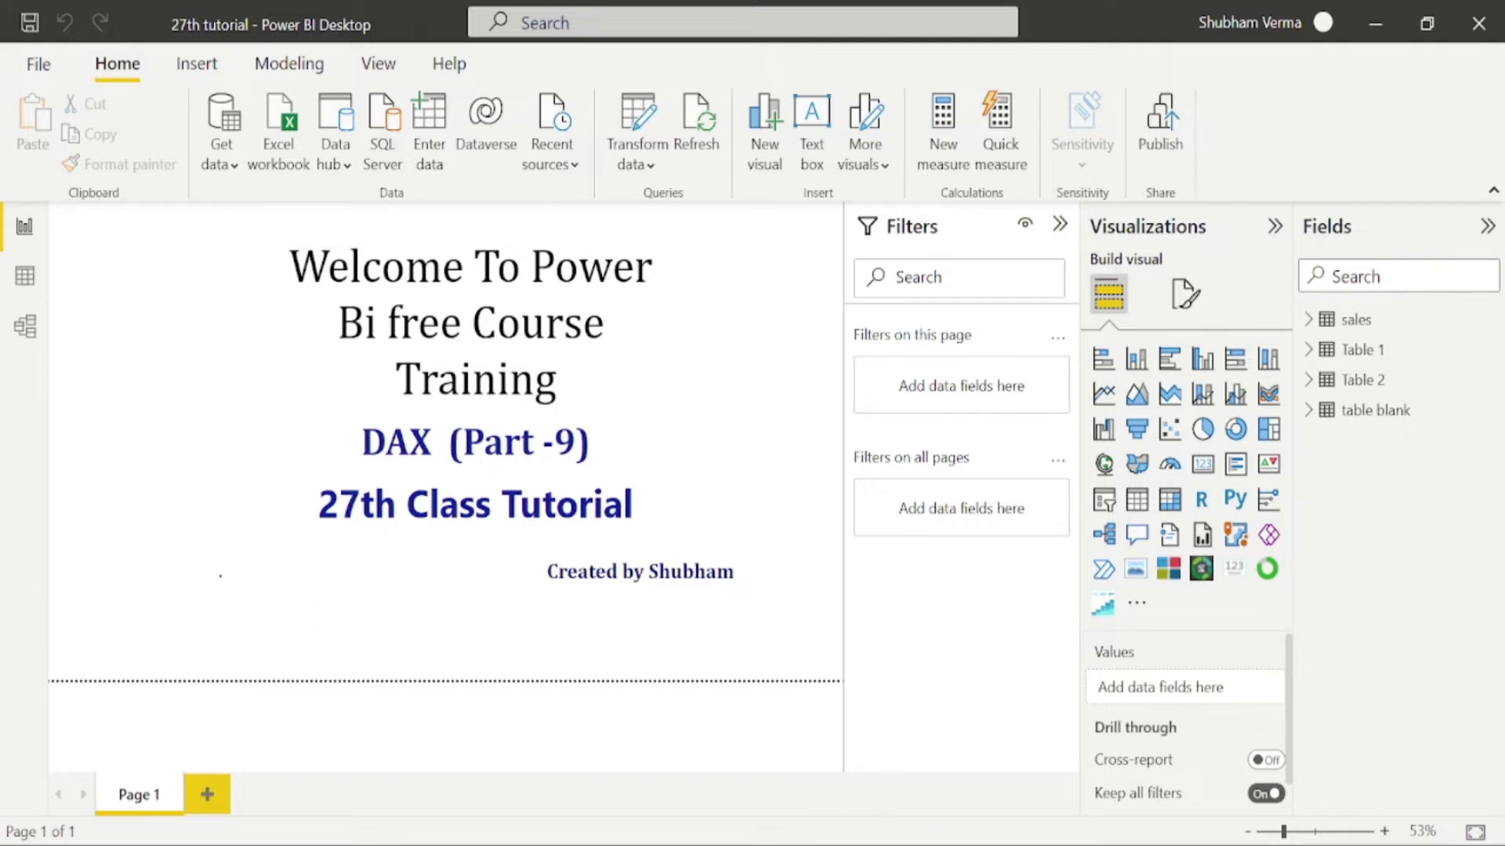
# - In Edge, open the DAX Other functions article listing BLANK and ERROR
pyautogui.moveTo(857, 838)
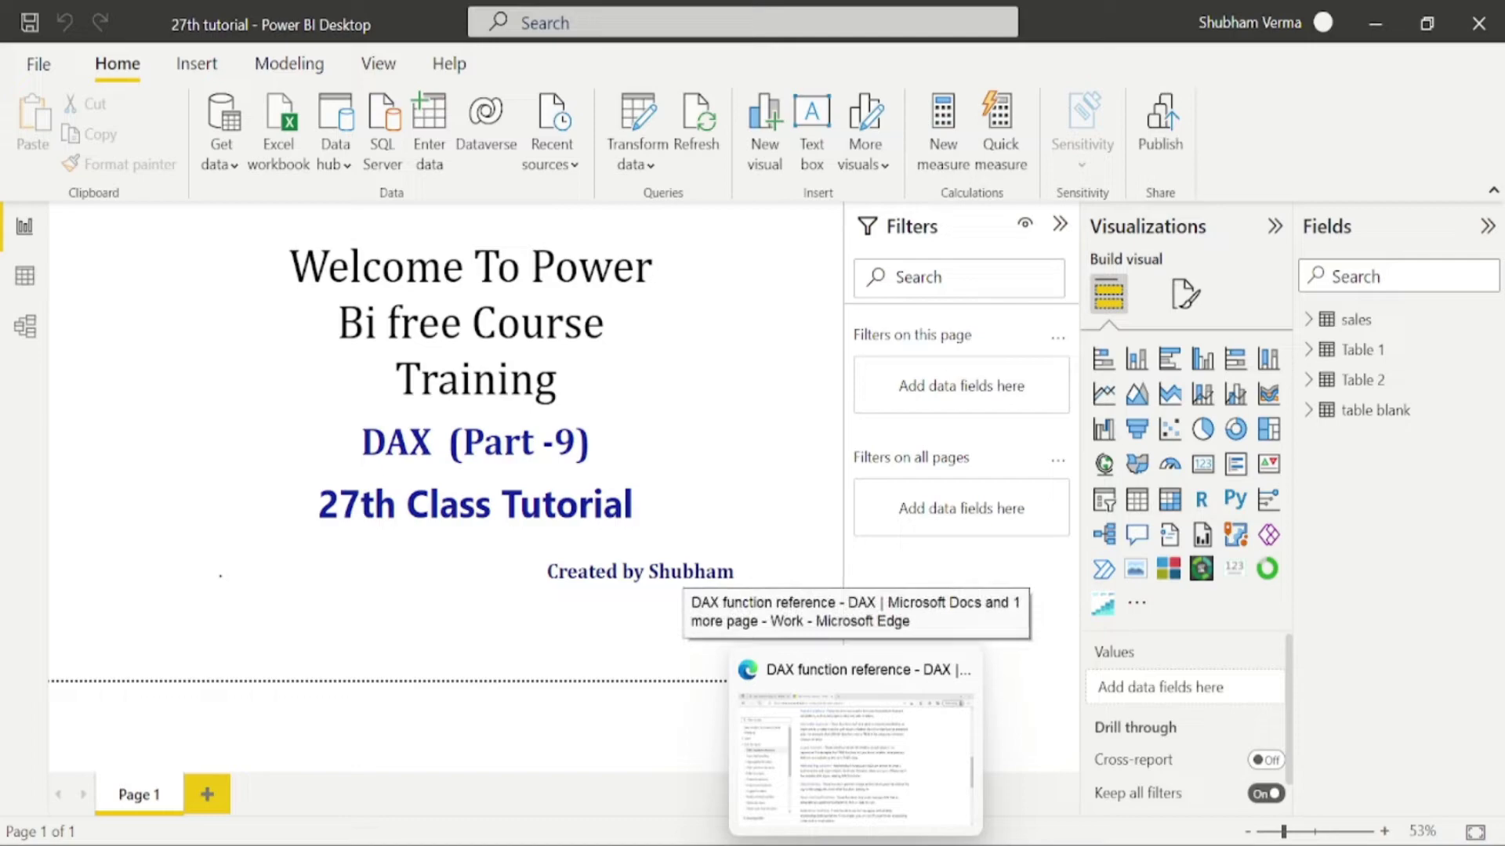
pyautogui.click(854, 752)
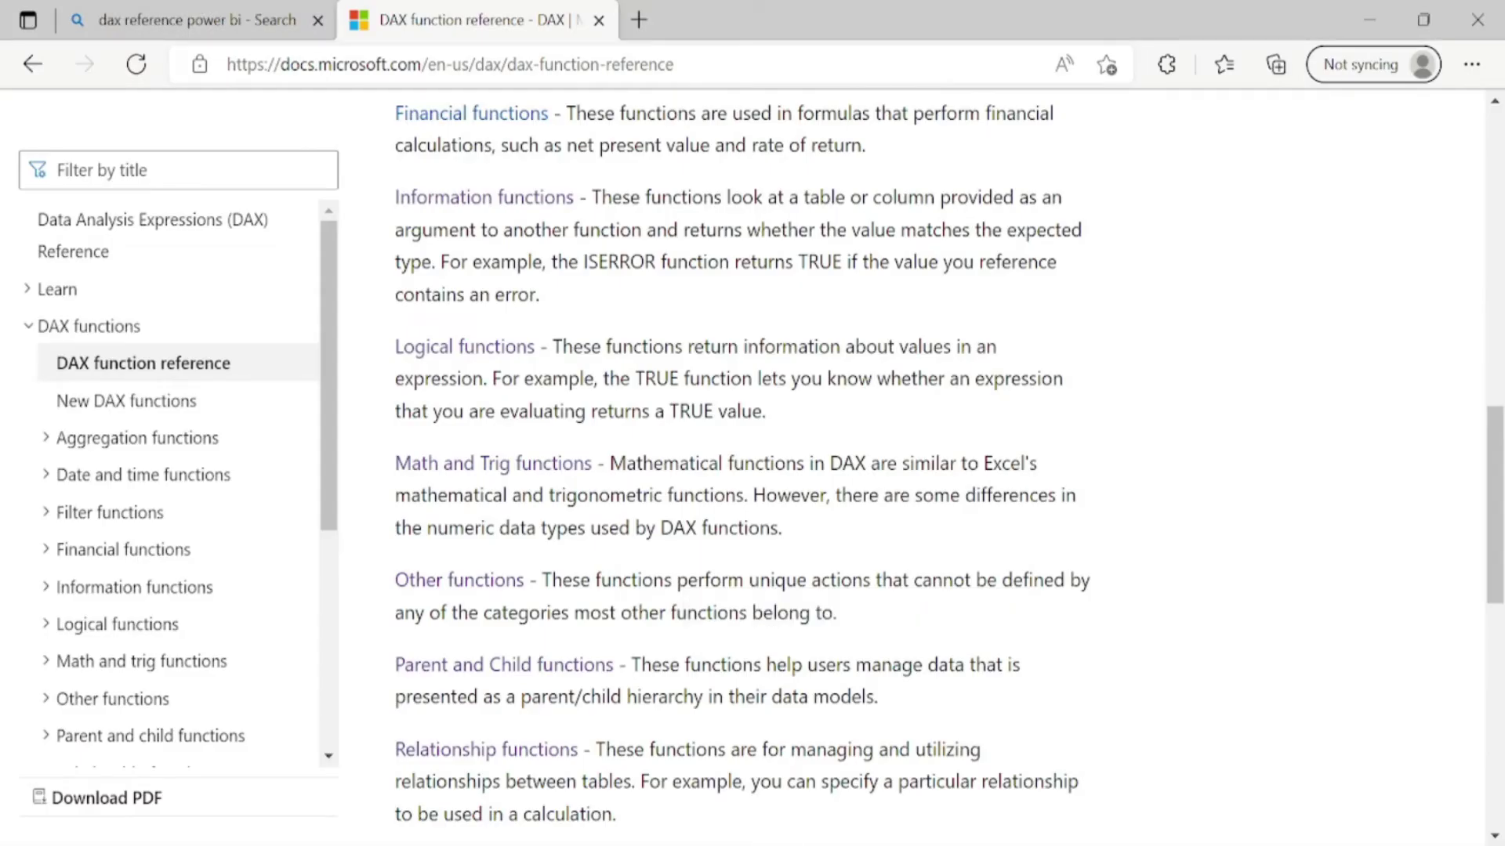
pyautogui.click(480, 582)
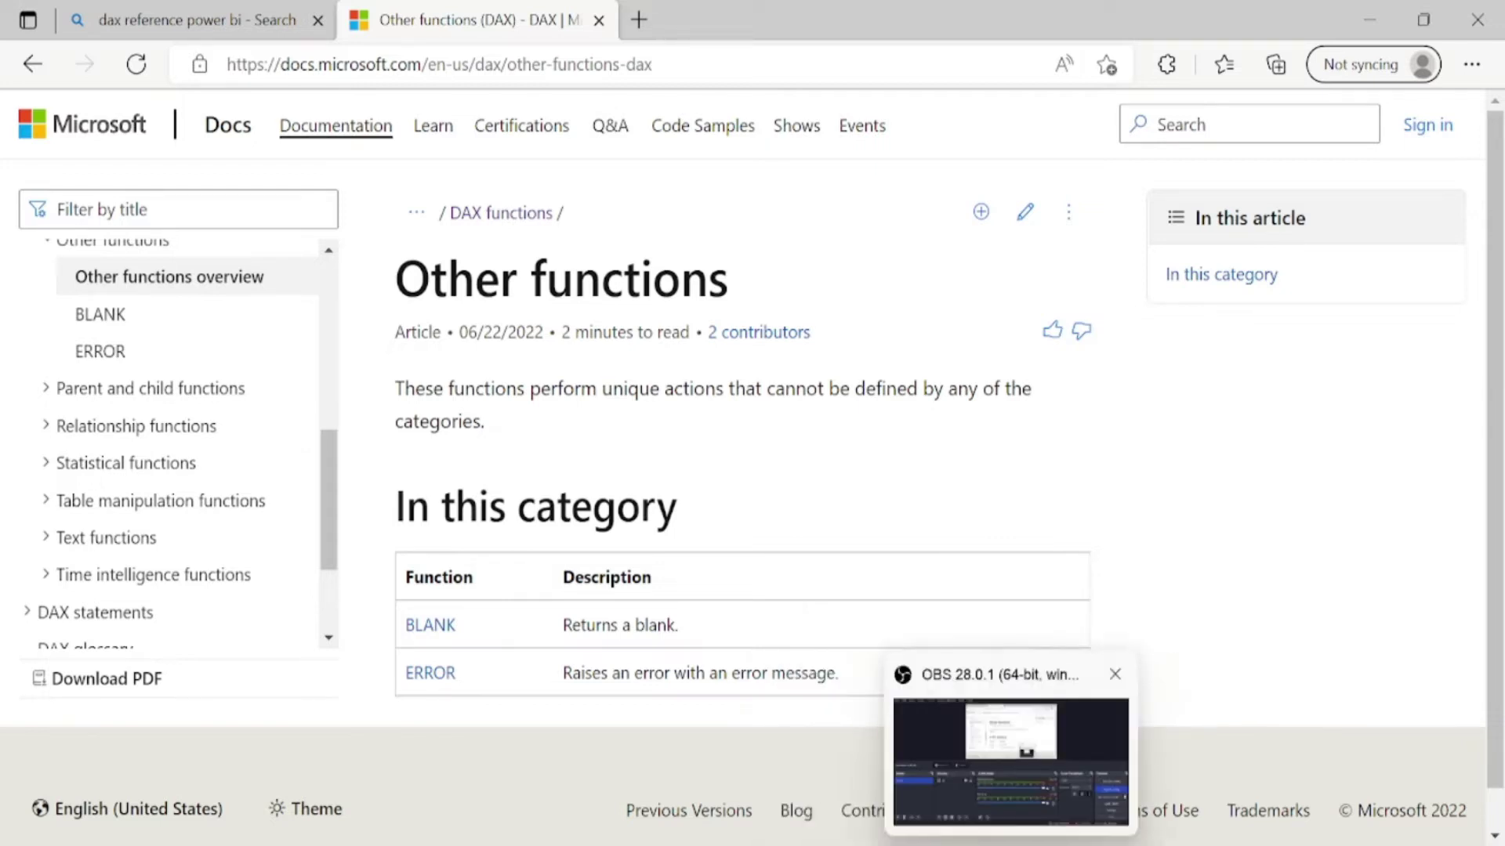
# - Back in Power BI, show 'table blank' in Data view: values 10, 29, 70, 90 and two blanks
pyautogui.moveTo(960, 845)
pyautogui.click(959, 756)
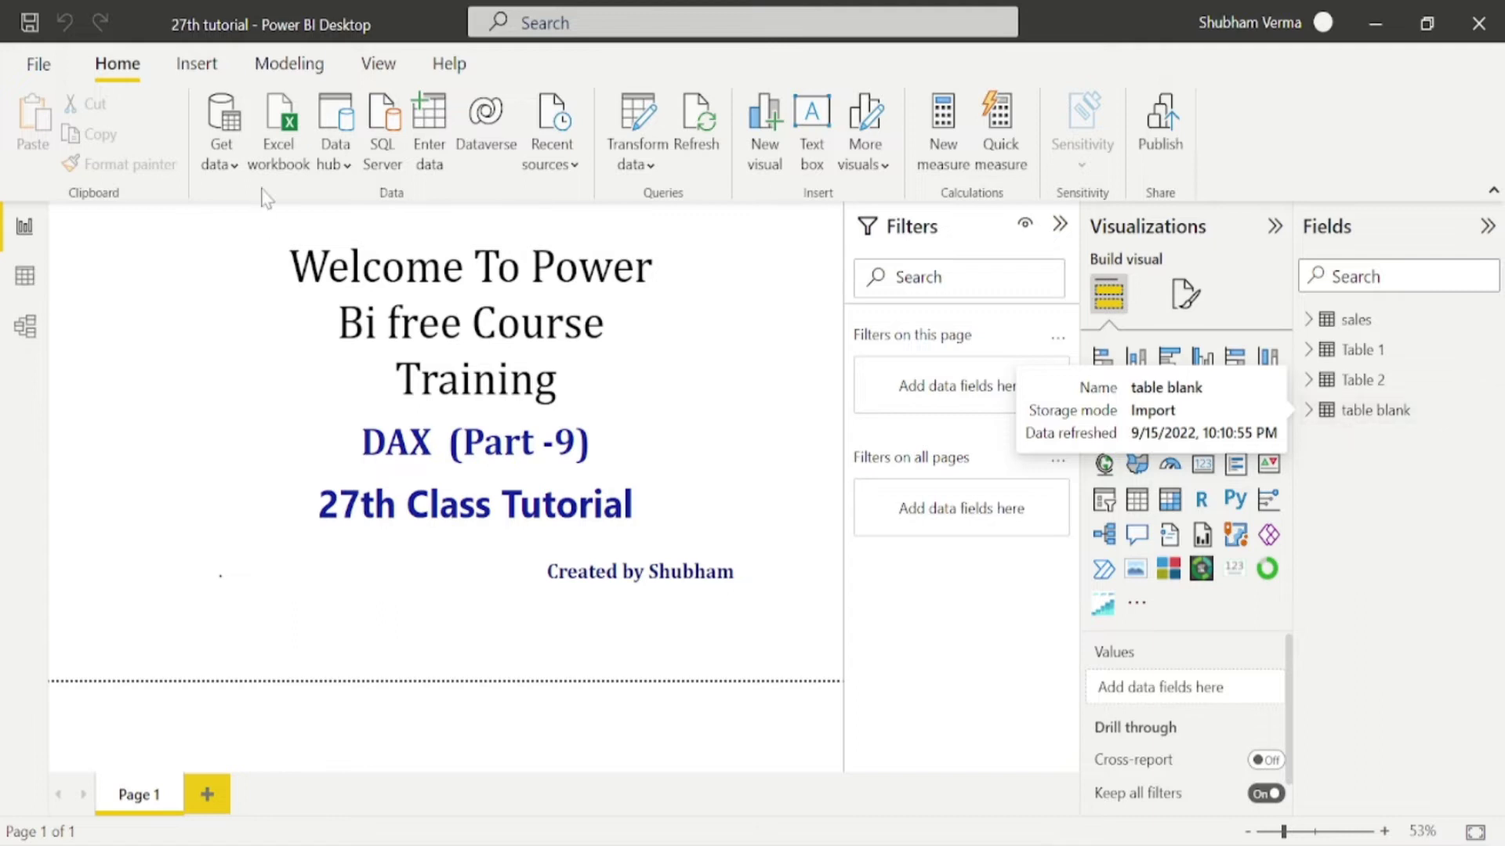
pyautogui.click(1372, 413)
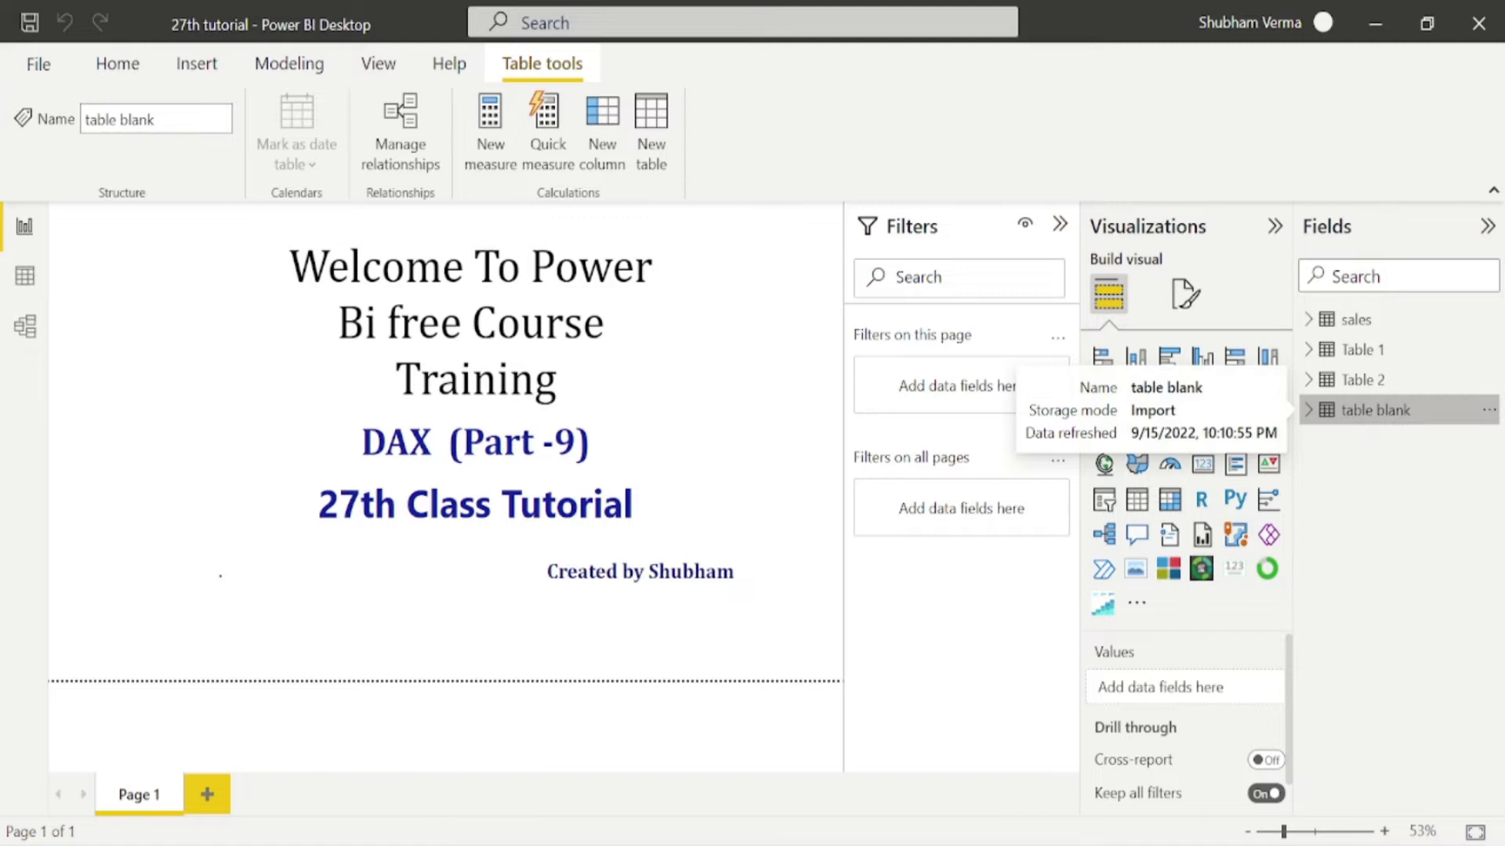
pyautogui.click(19, 281)
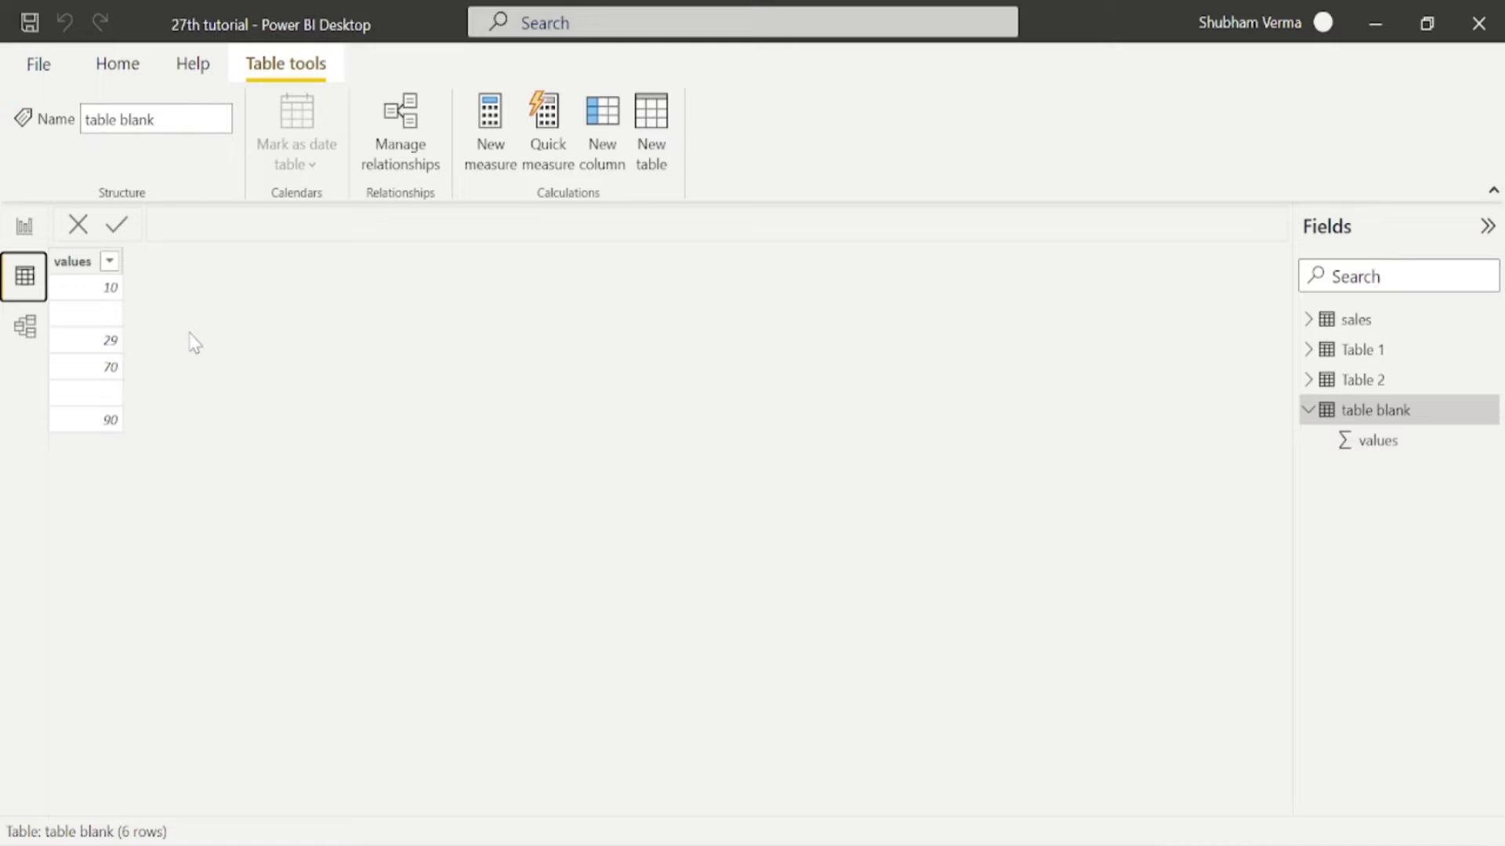
# - Enter the new column formula BLANK = IF(ISBLANK('table blank'[values]),"BLANK","NON BLANK")
pyautogui.click(604, 156)
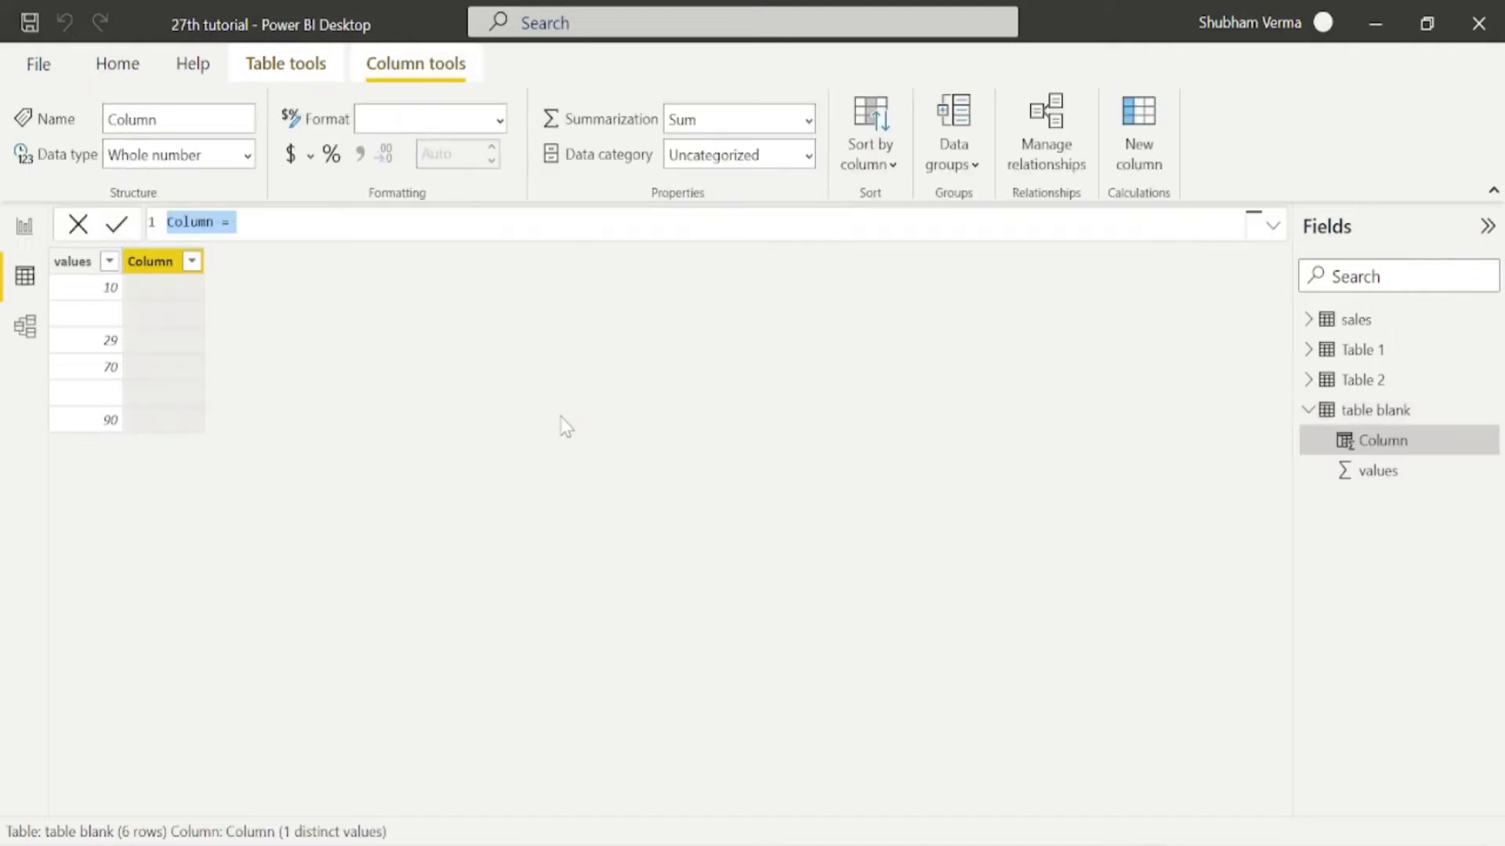
pyautogui.press('BackSpace')
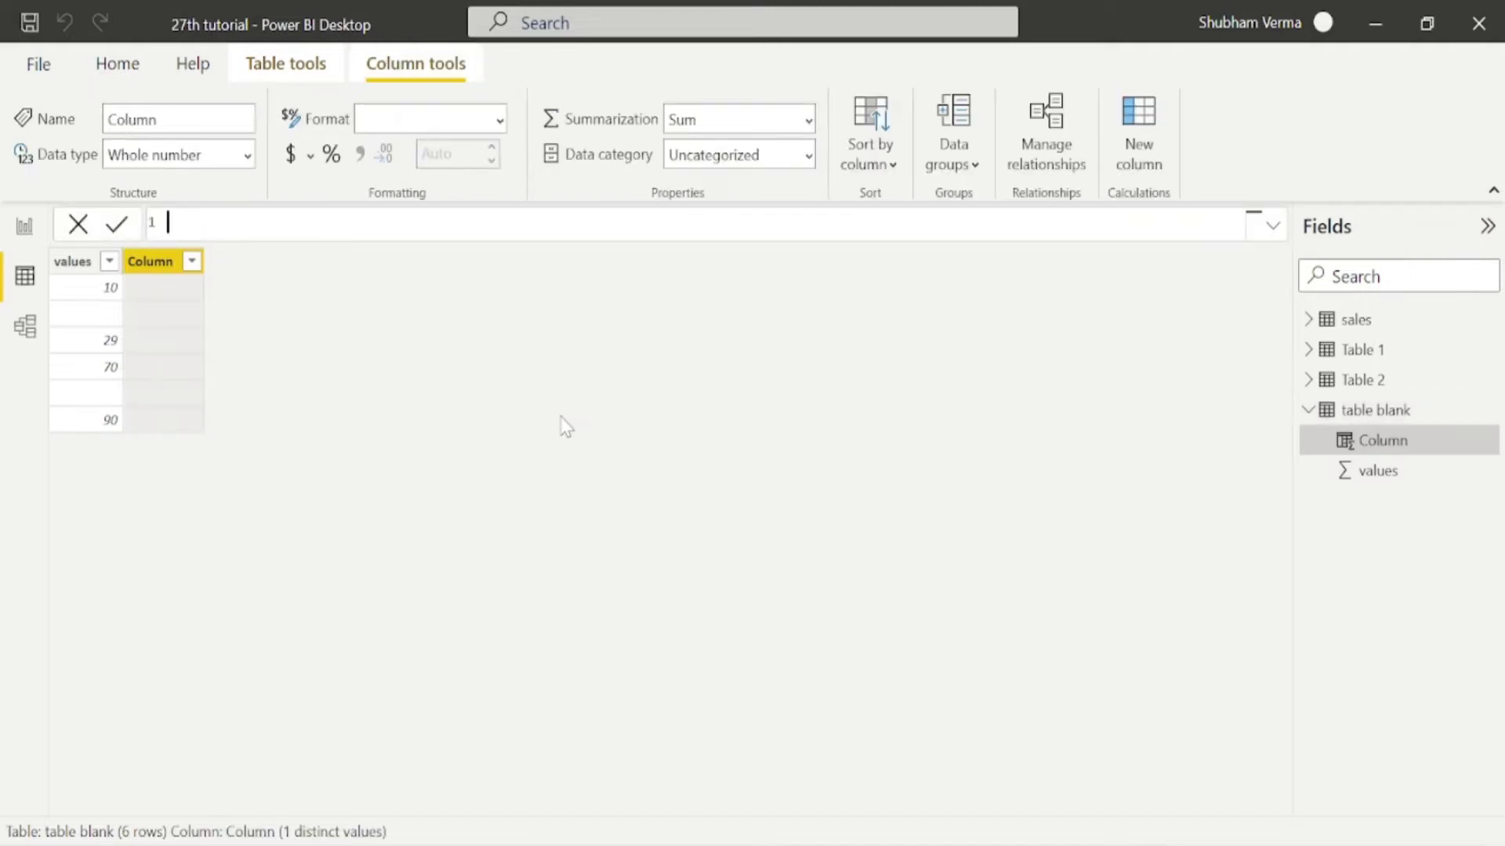
pyautogui.write('BLANK = I')
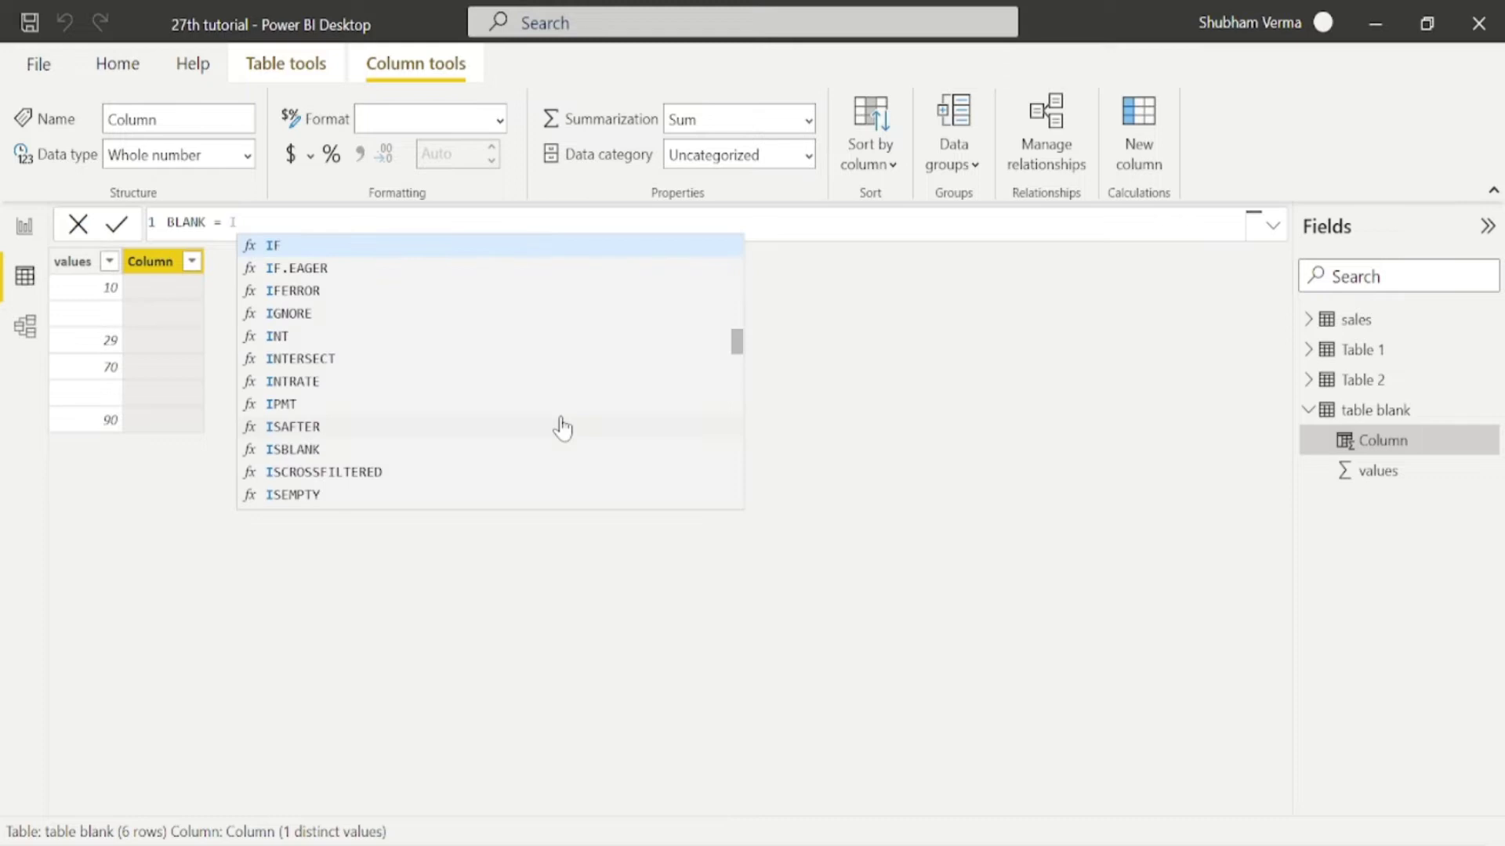
pyautogui.write('F(')
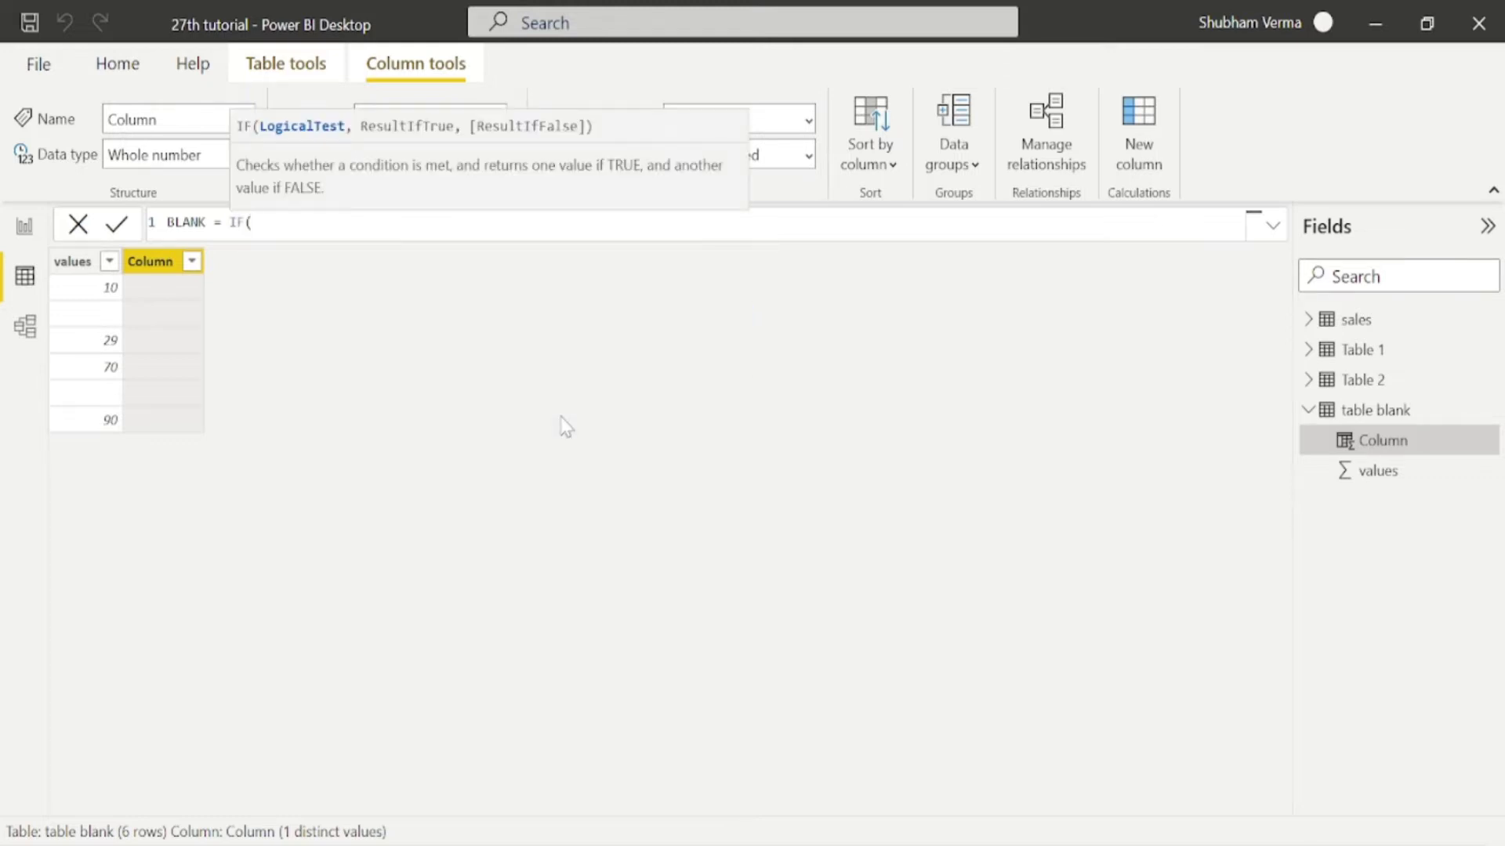
pyautogui.write('ISBLANK(')
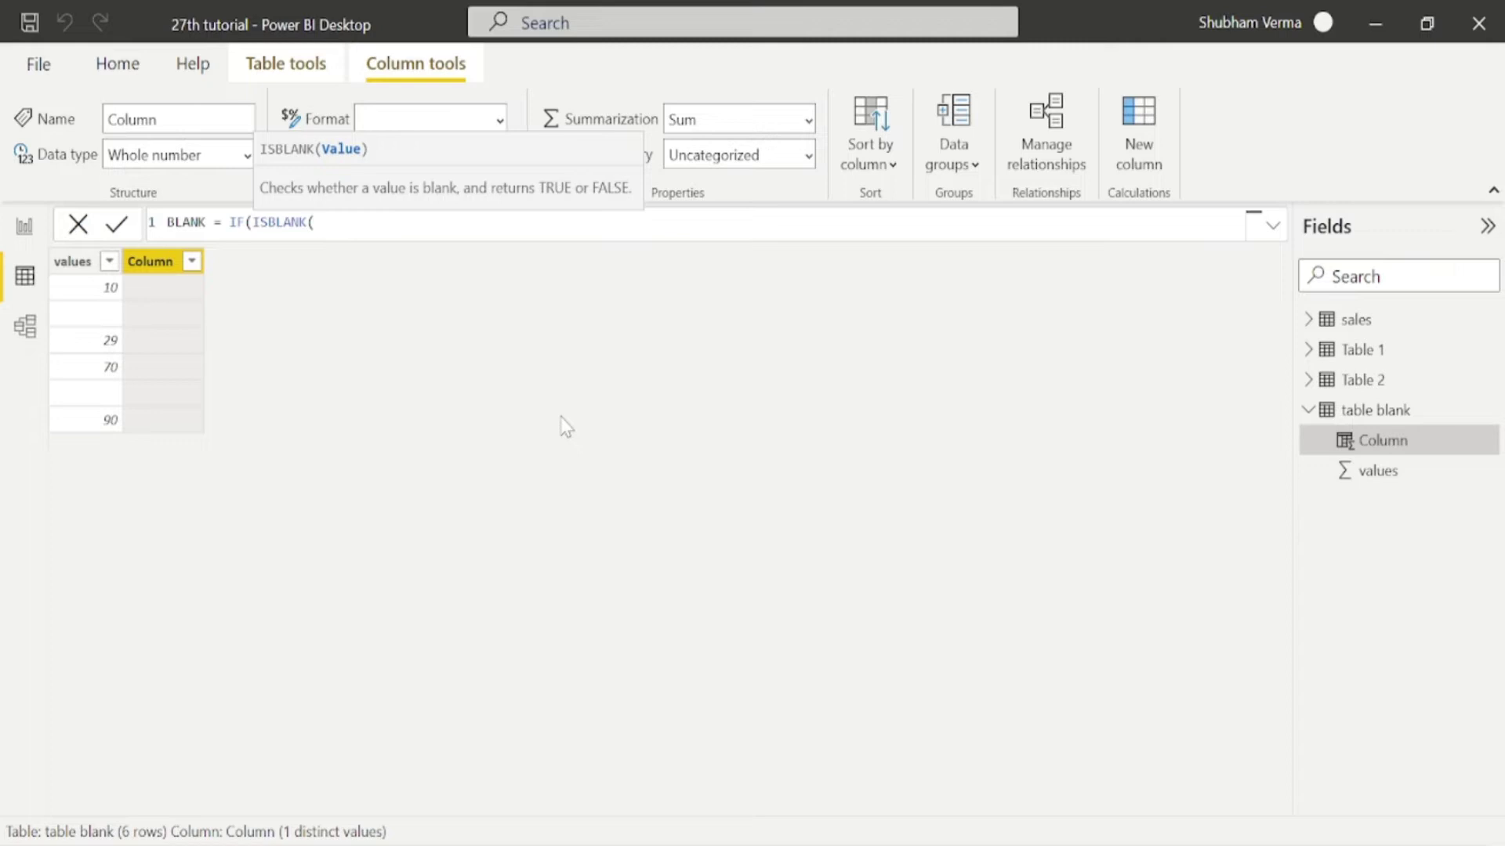
pyautogui.write('VAL')
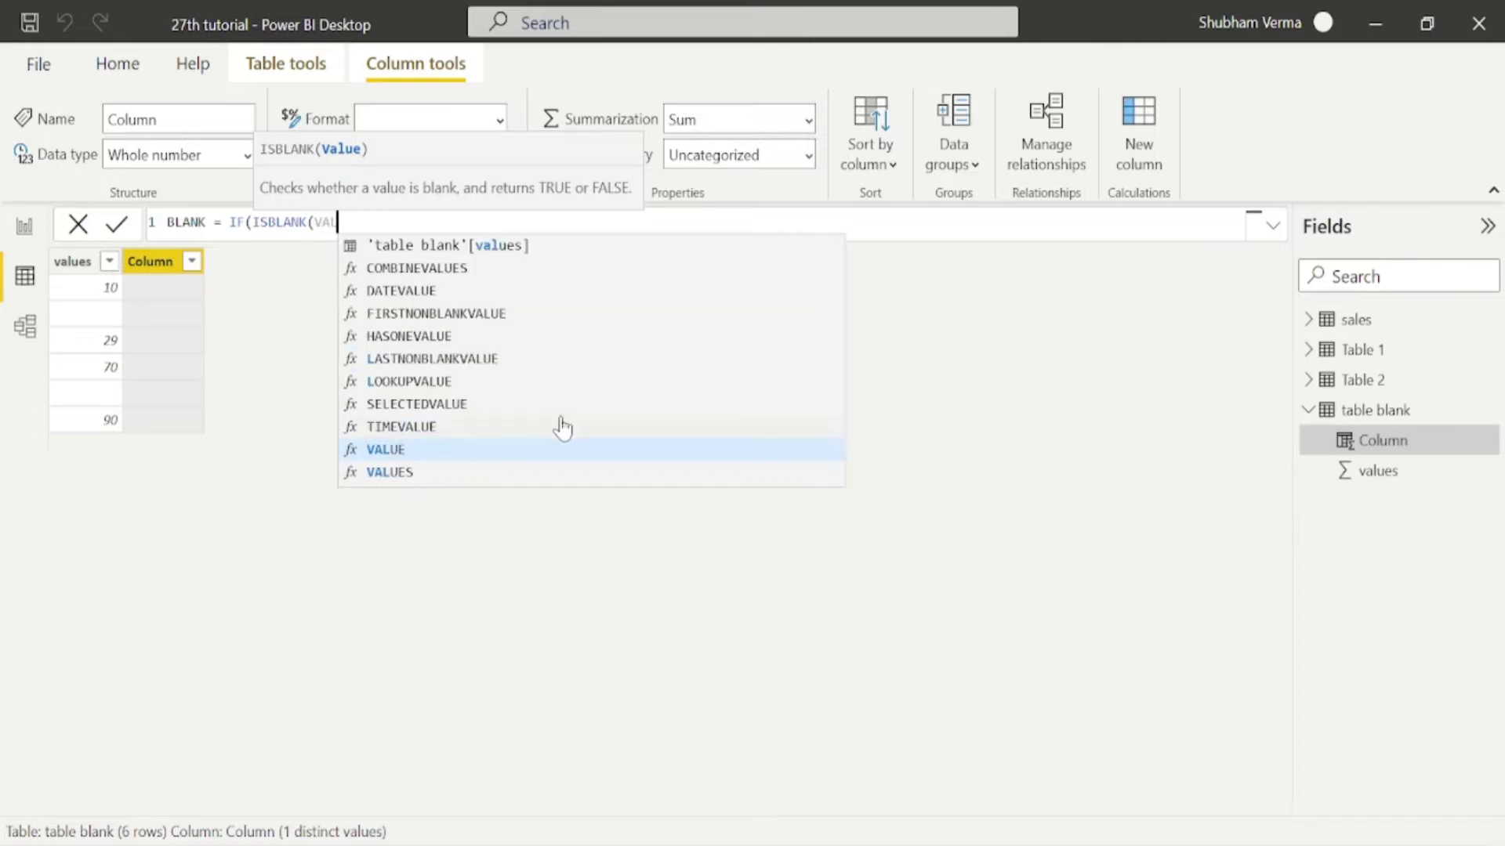
pyautogui.write('UE')
pyautogui.press('Down')
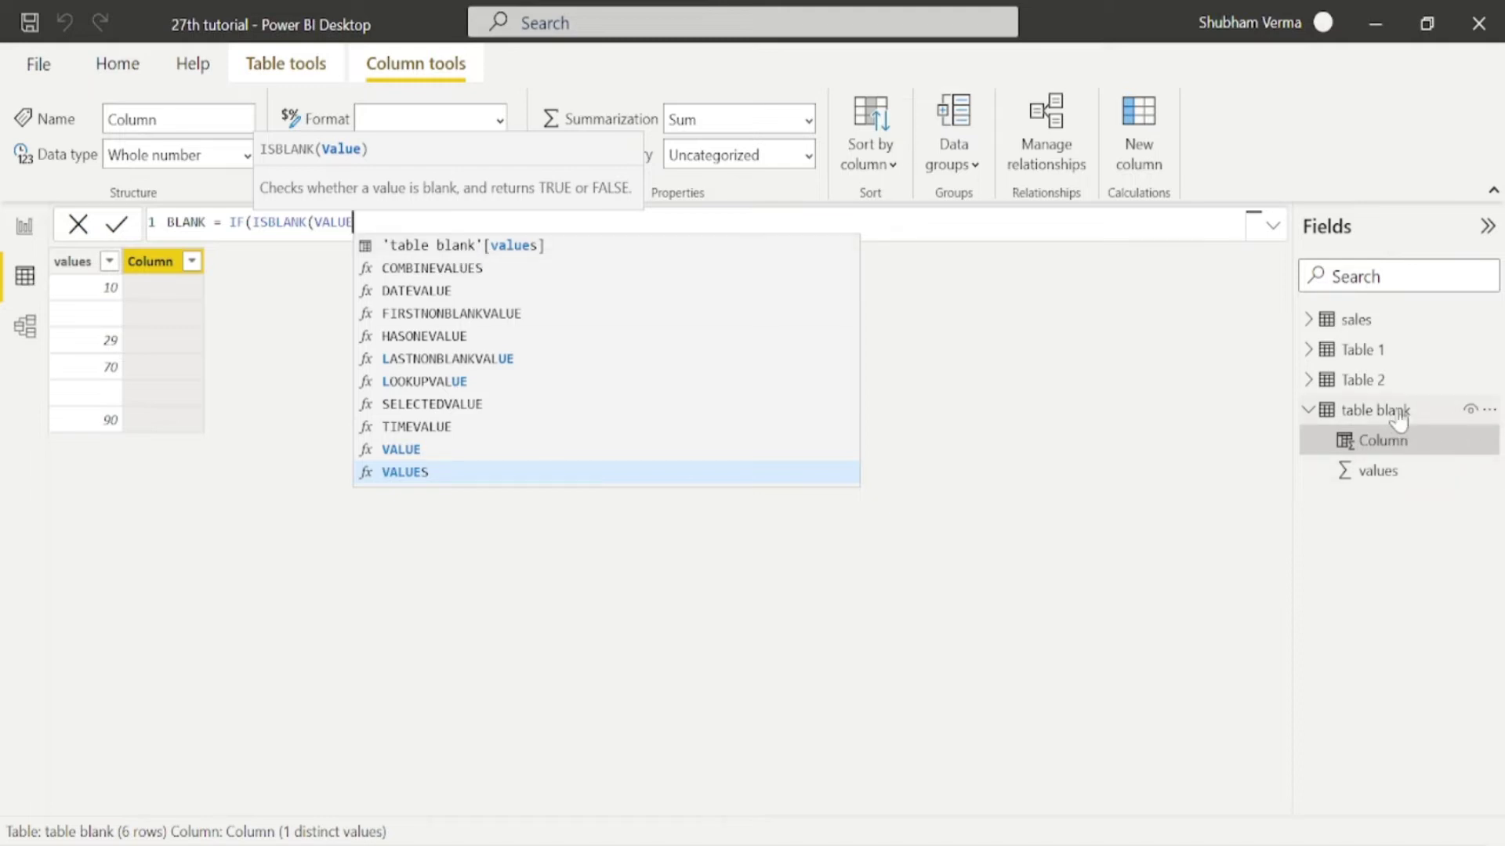
pyautogui.press('Escape')
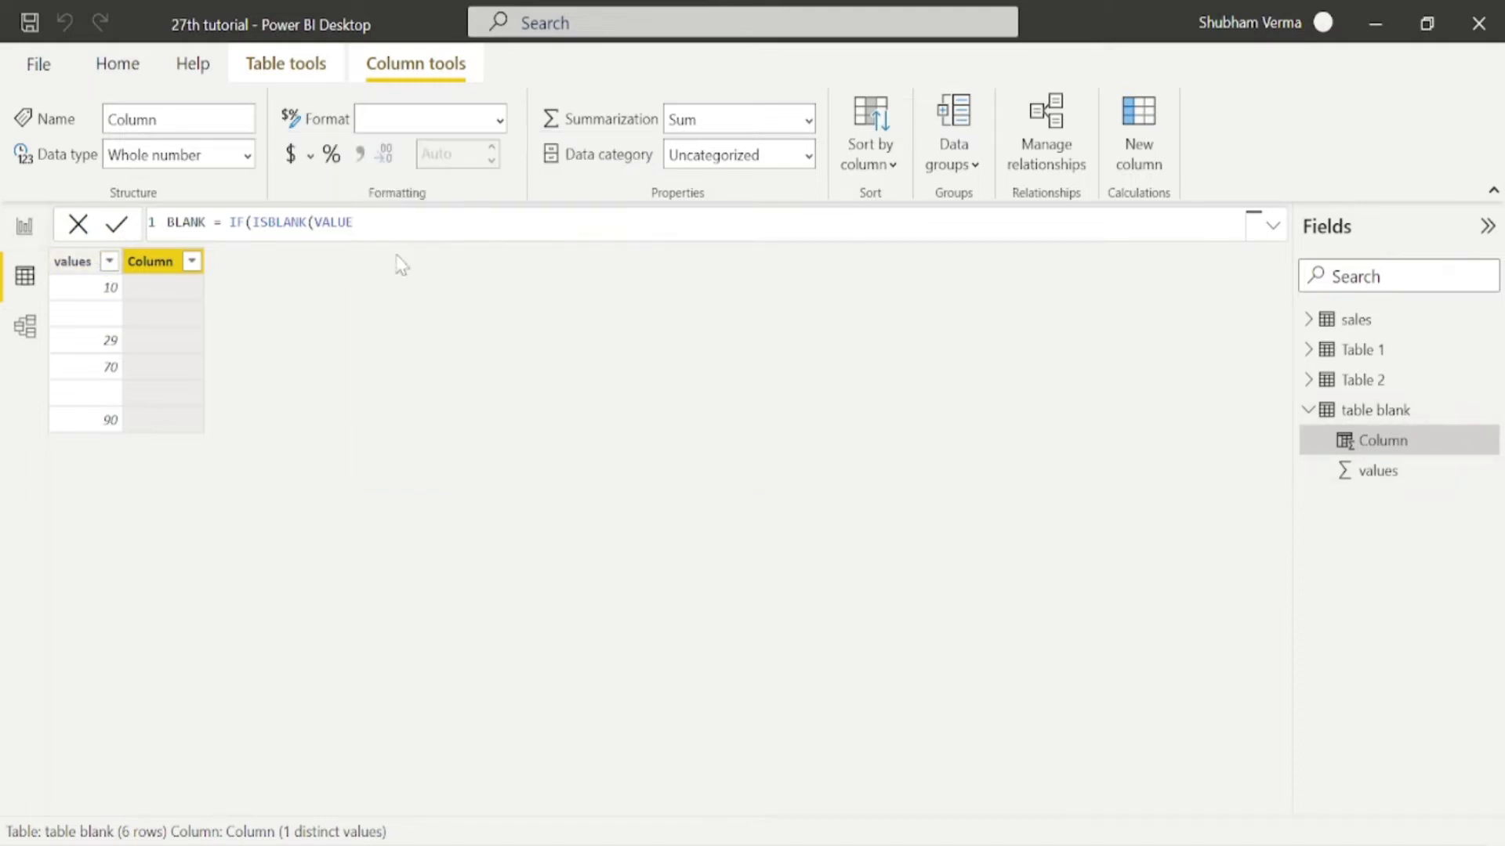
pyautogui.press('BackSpace')
pyautogui.press('BackSpace')
pyautogui.press('BackSpace')
pyautogui.press('BackSpace')
pyautogui.press('BackSpace')
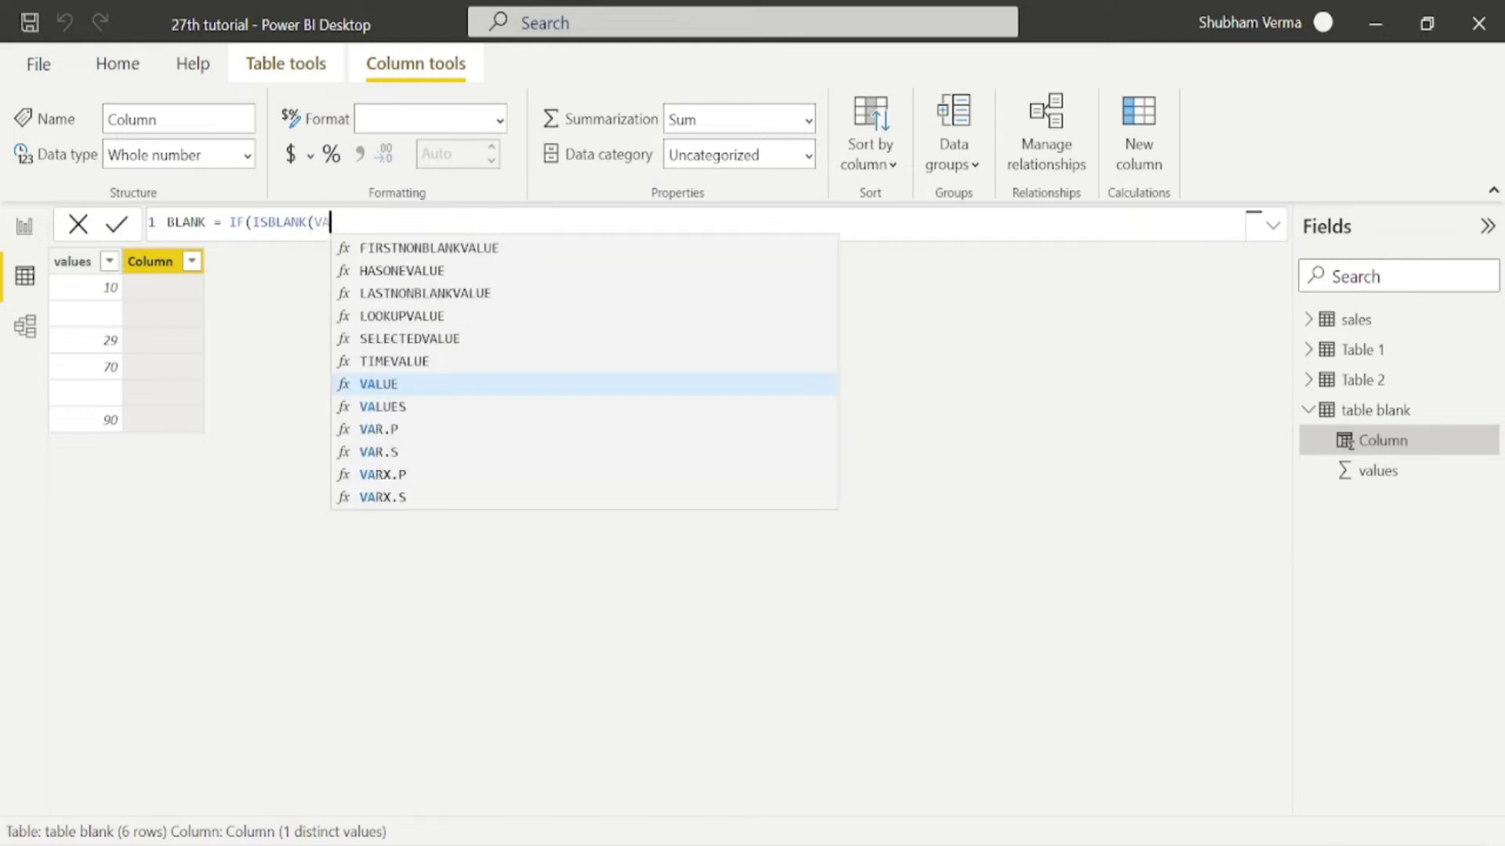
pyautogui.write('VAL')
pyautogui.click(450, 249)
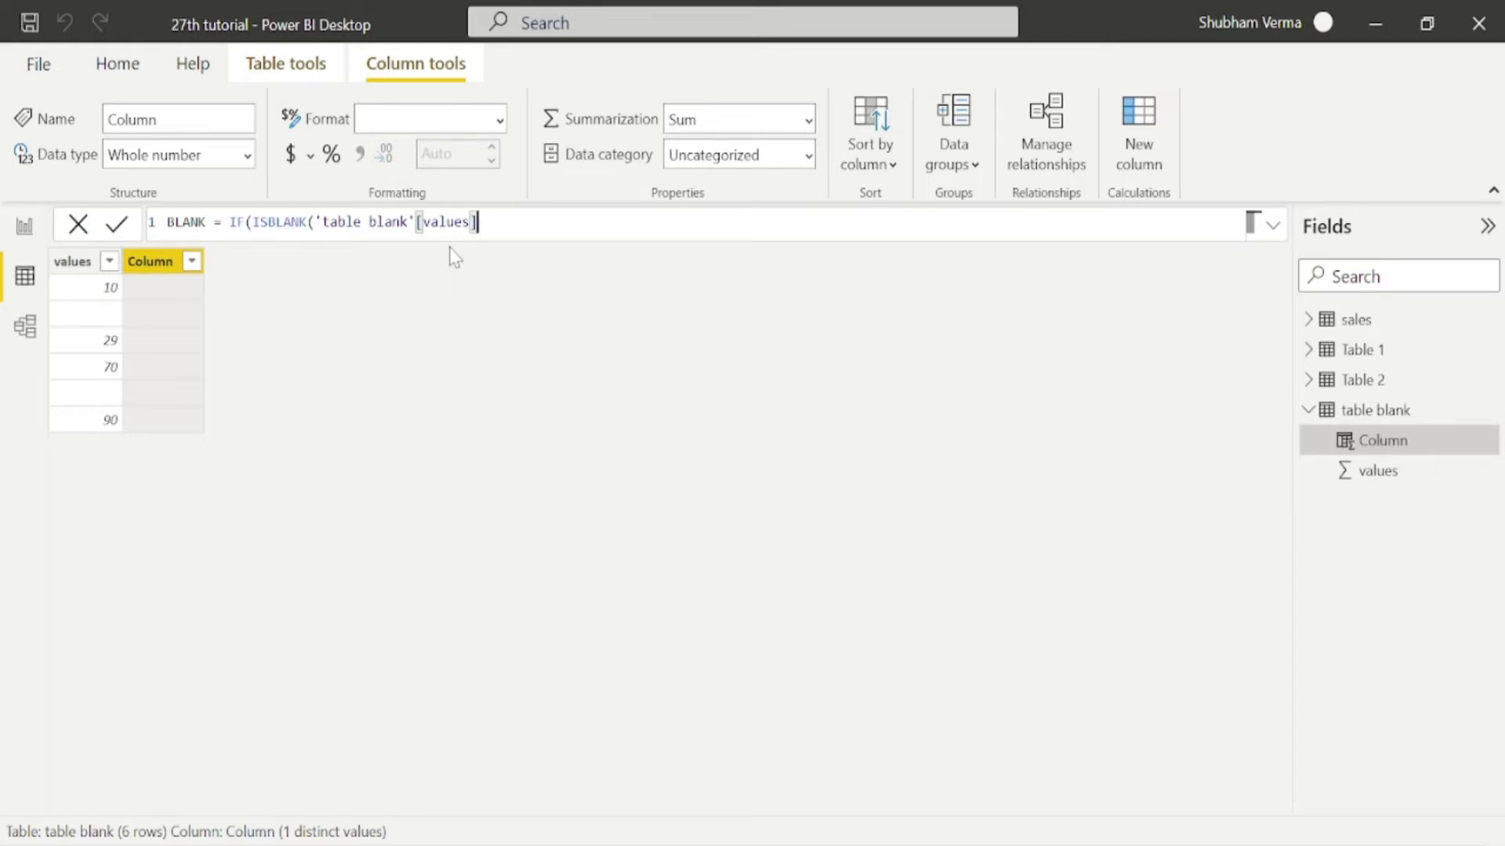
pyautogui.write(')')
pyautogui.write(',"BLA')
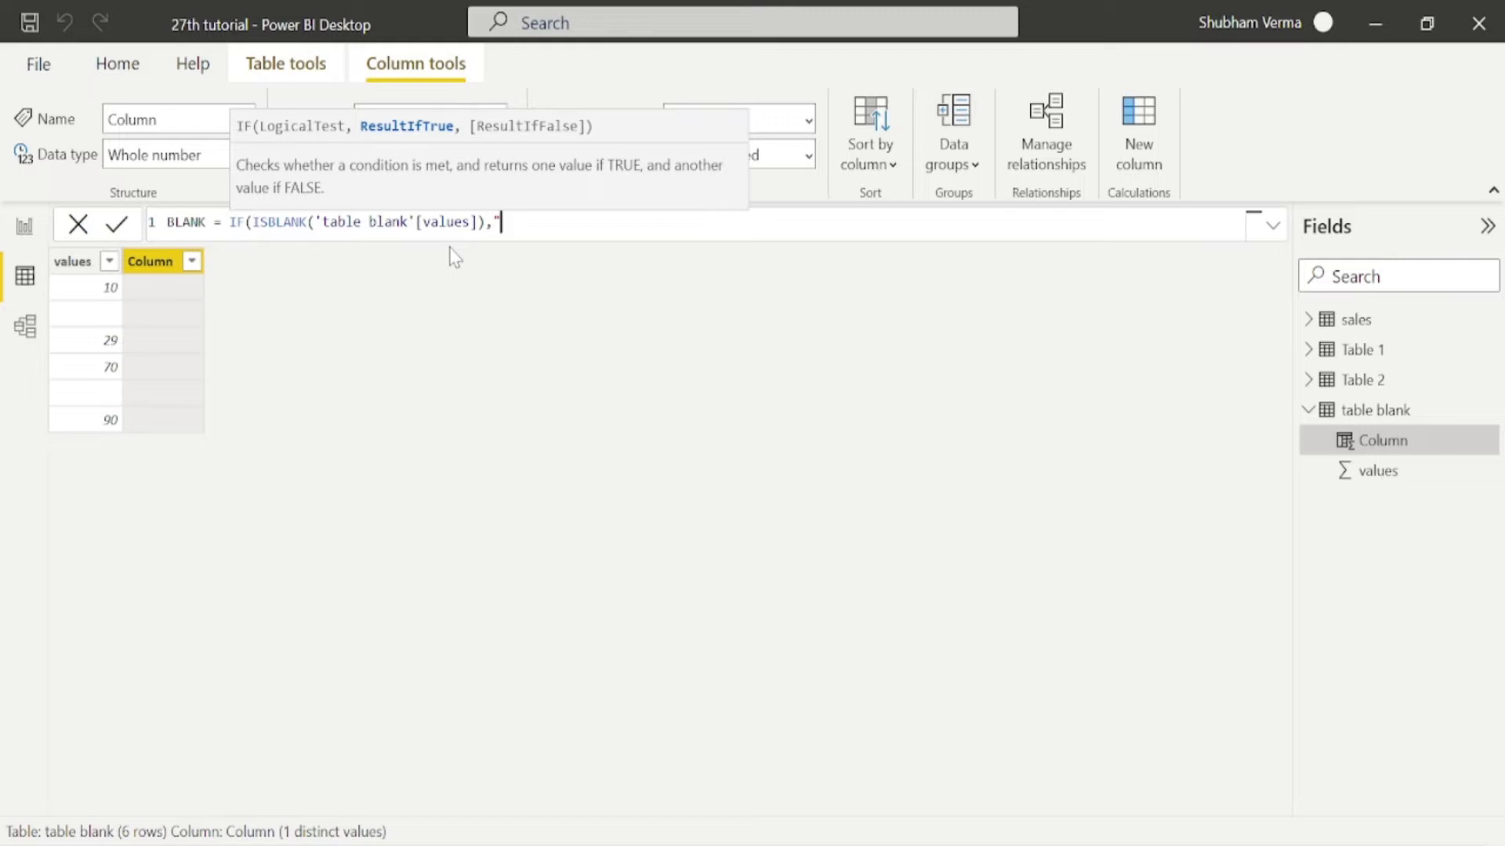
pyautogui.write('NK",')
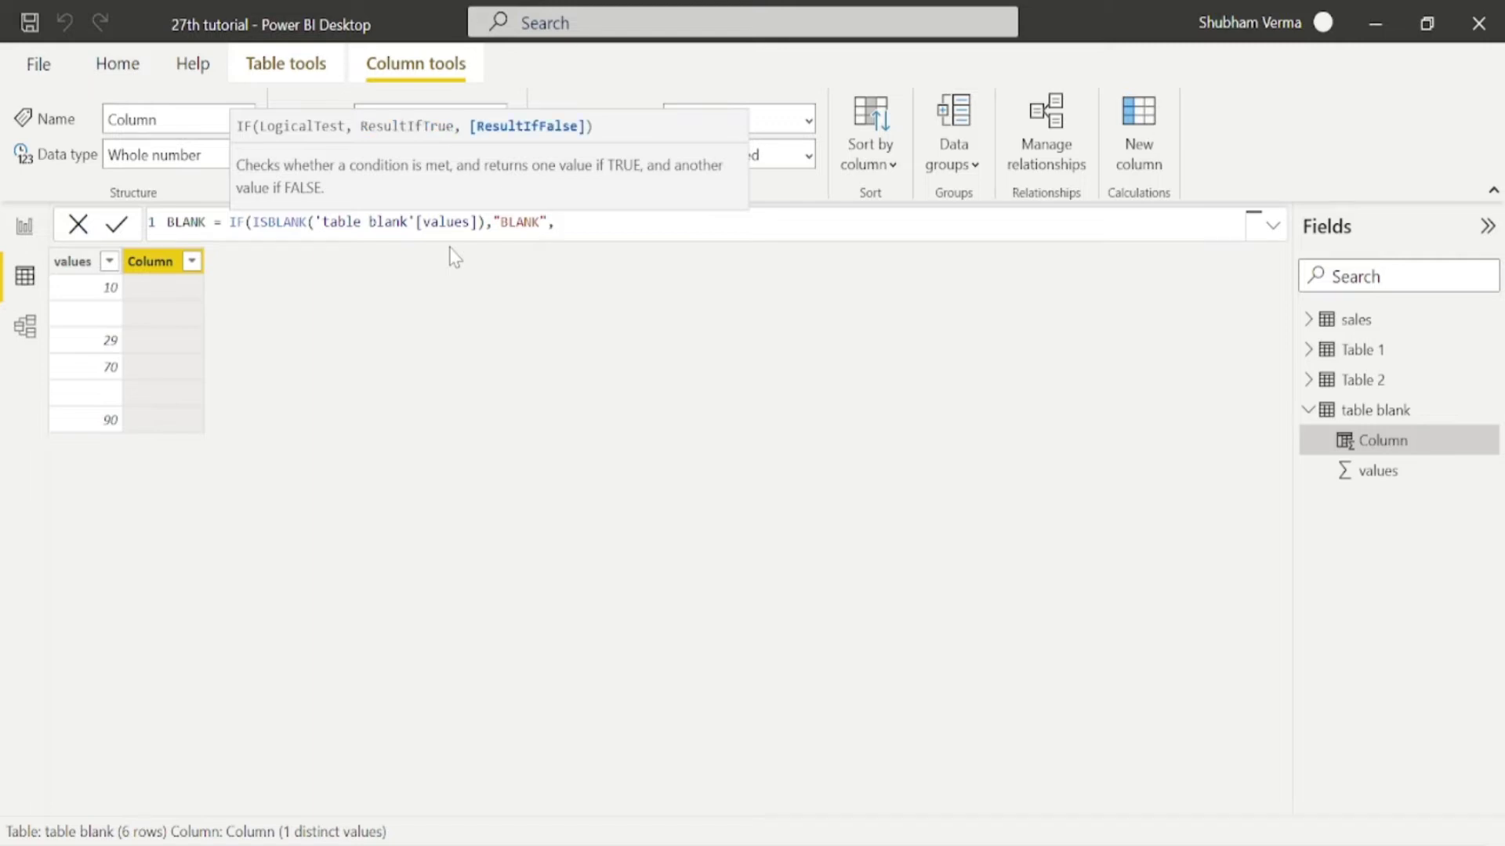
pyautogui.write('"NON BLANK")')
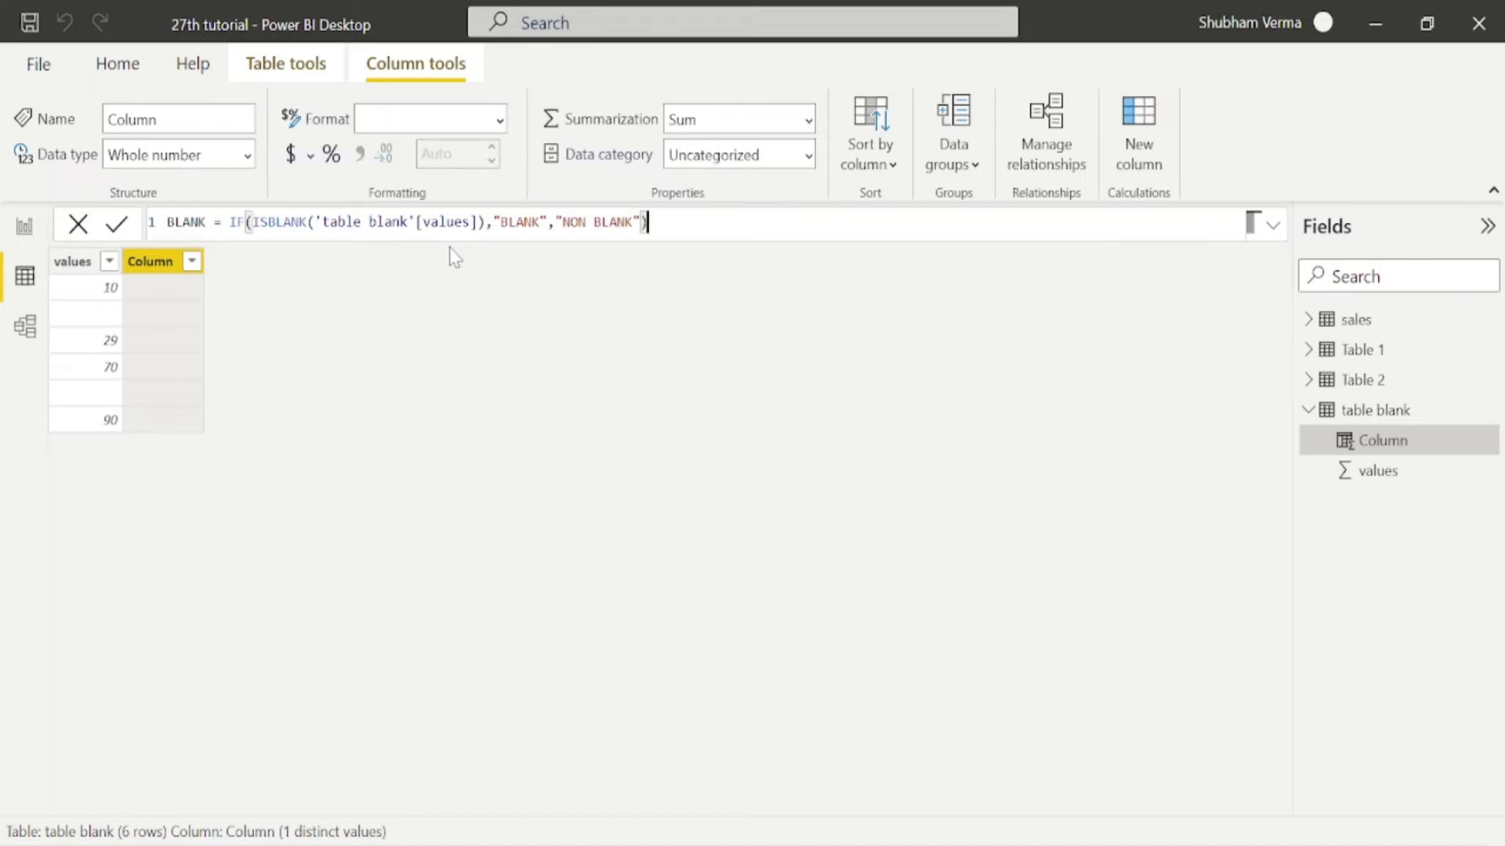
# - Commit the BLANK column so the two empty rows read BLANK, then return to the Other functions docs
pyautogui.press('Return')
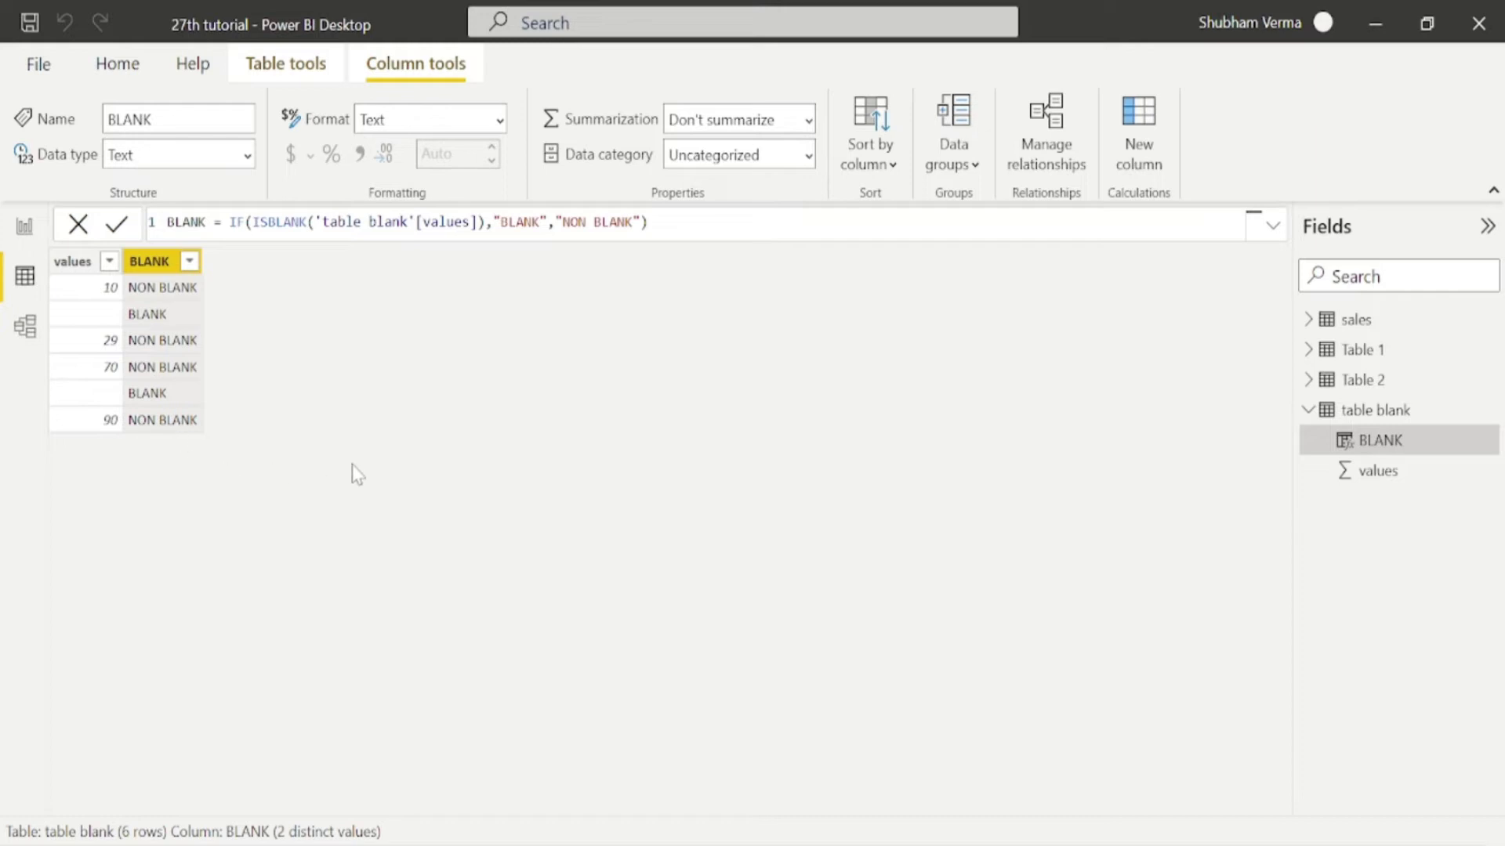
pyautogui.hotkey('shift', 'Right')
pyautogui.hotkey('shift', 'Right')
pyautogui.hotkey('shift', 'Right')
pyautogui.hotkey('shift', 'Right')
pyautogui.hotkey('shift', 'Right')
pyautogui.hotkey('shift', 'Right')
pyautogui.hotkey('shift', 'Right')
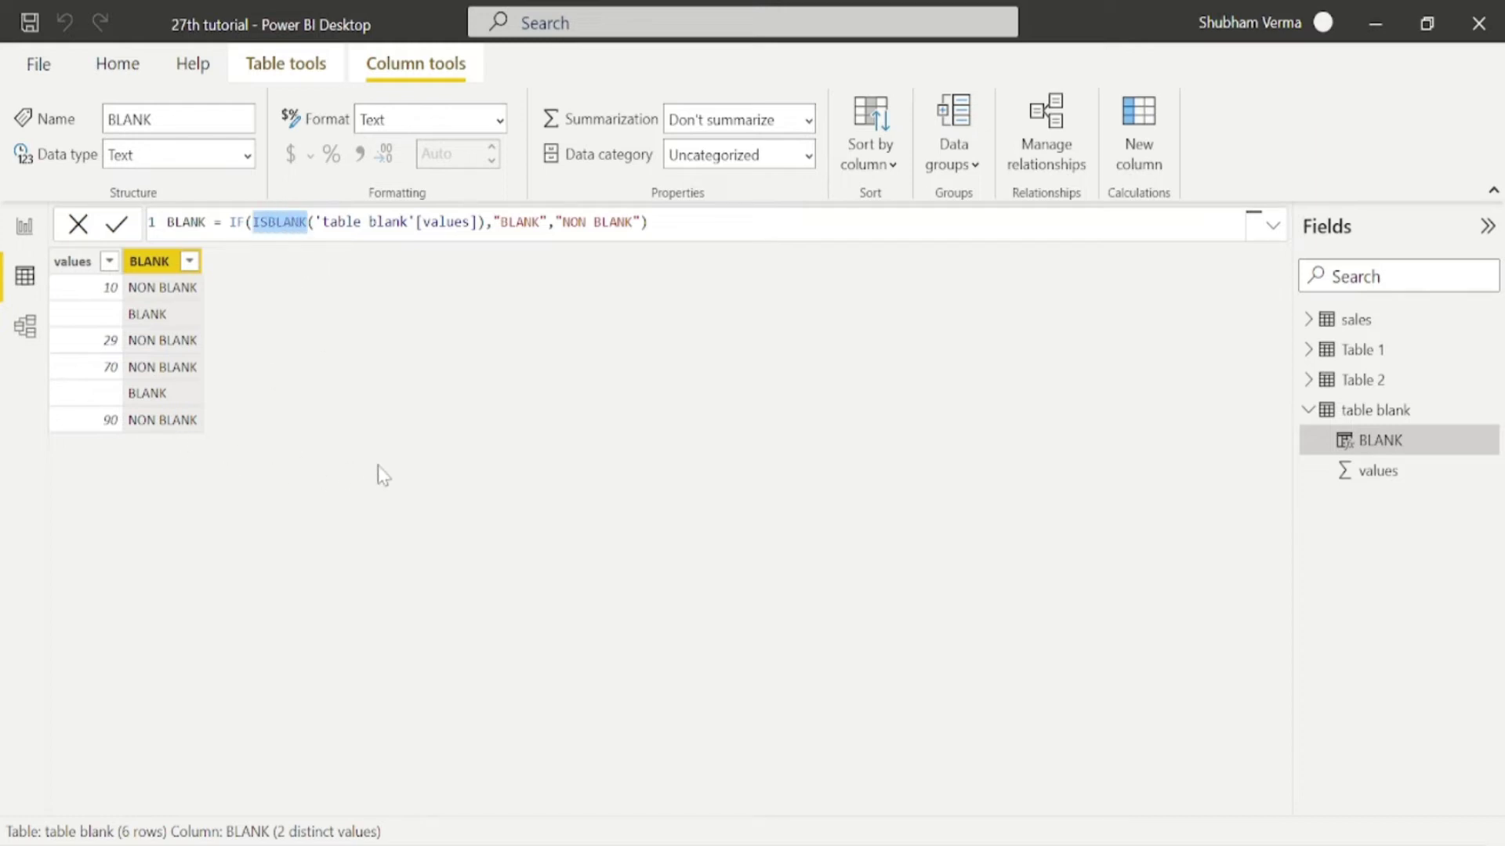
pyautogui.click(959, 845)
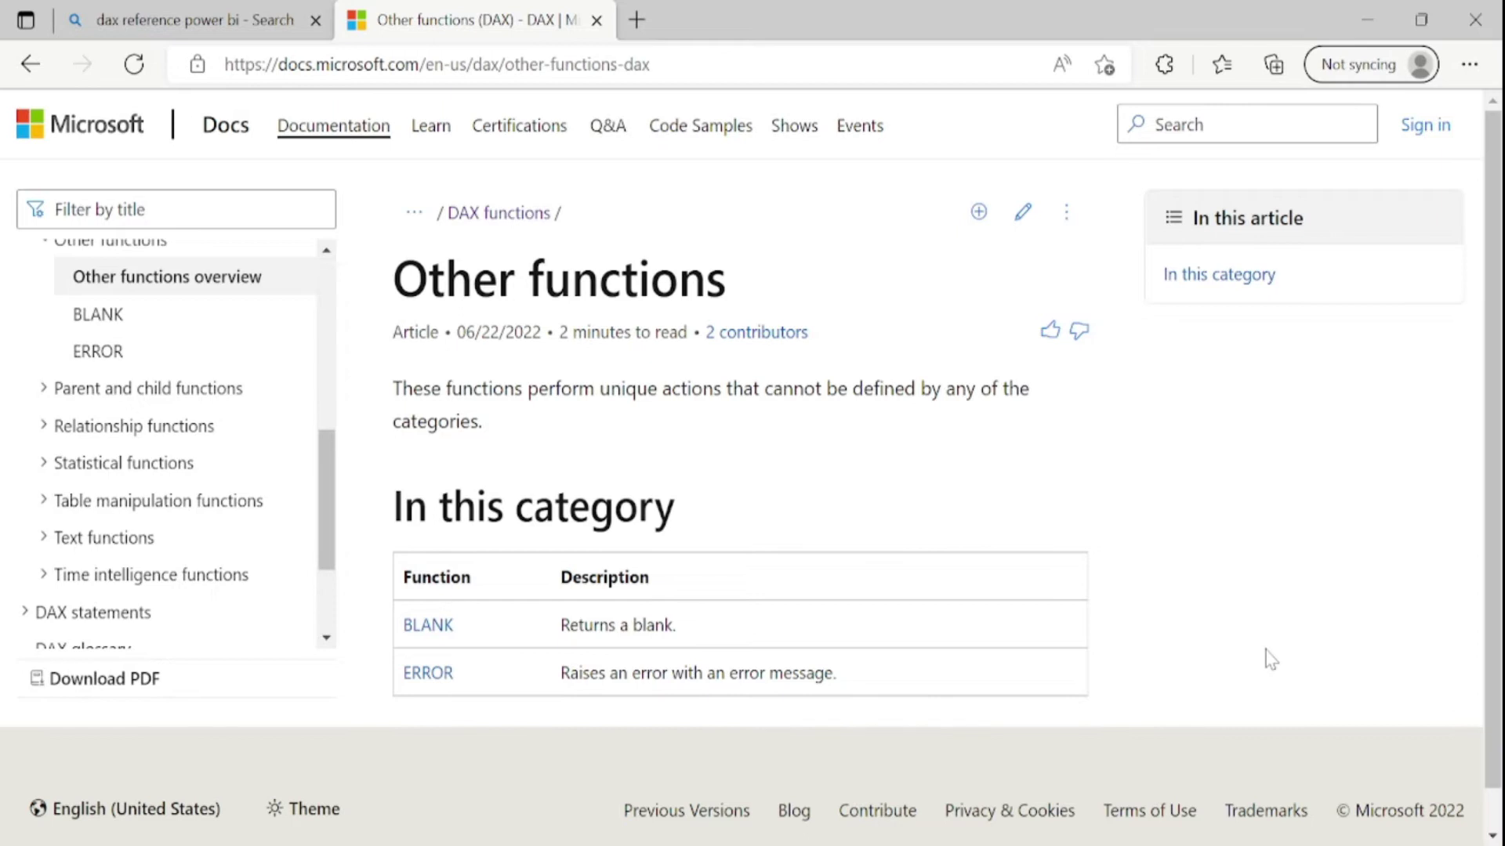
pyautogui.moveTo(454, 676); pyautogui.dragTo(403, 674)
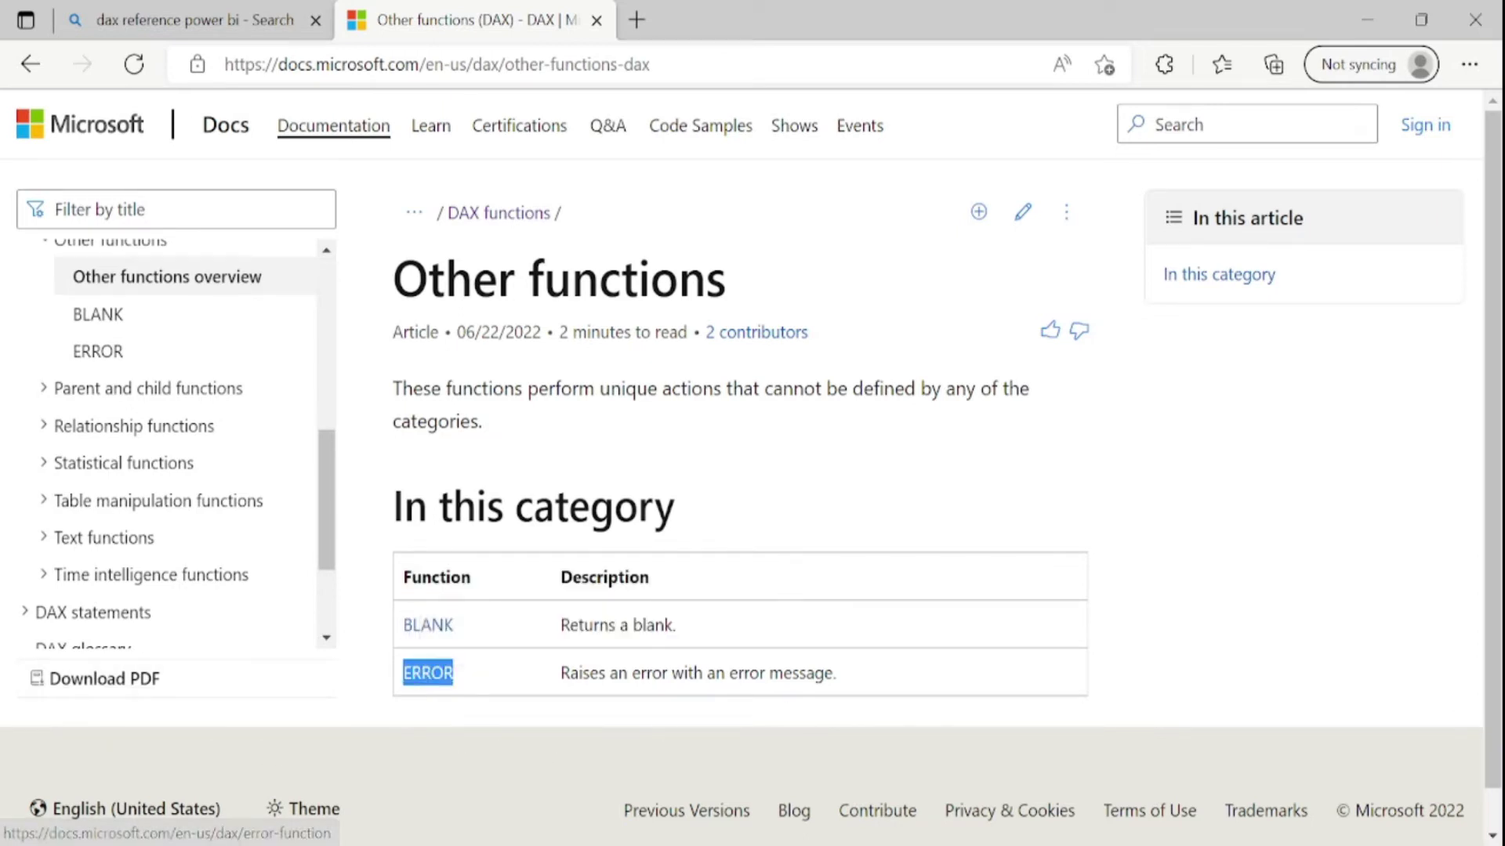
pyautogui.click(862, 819)
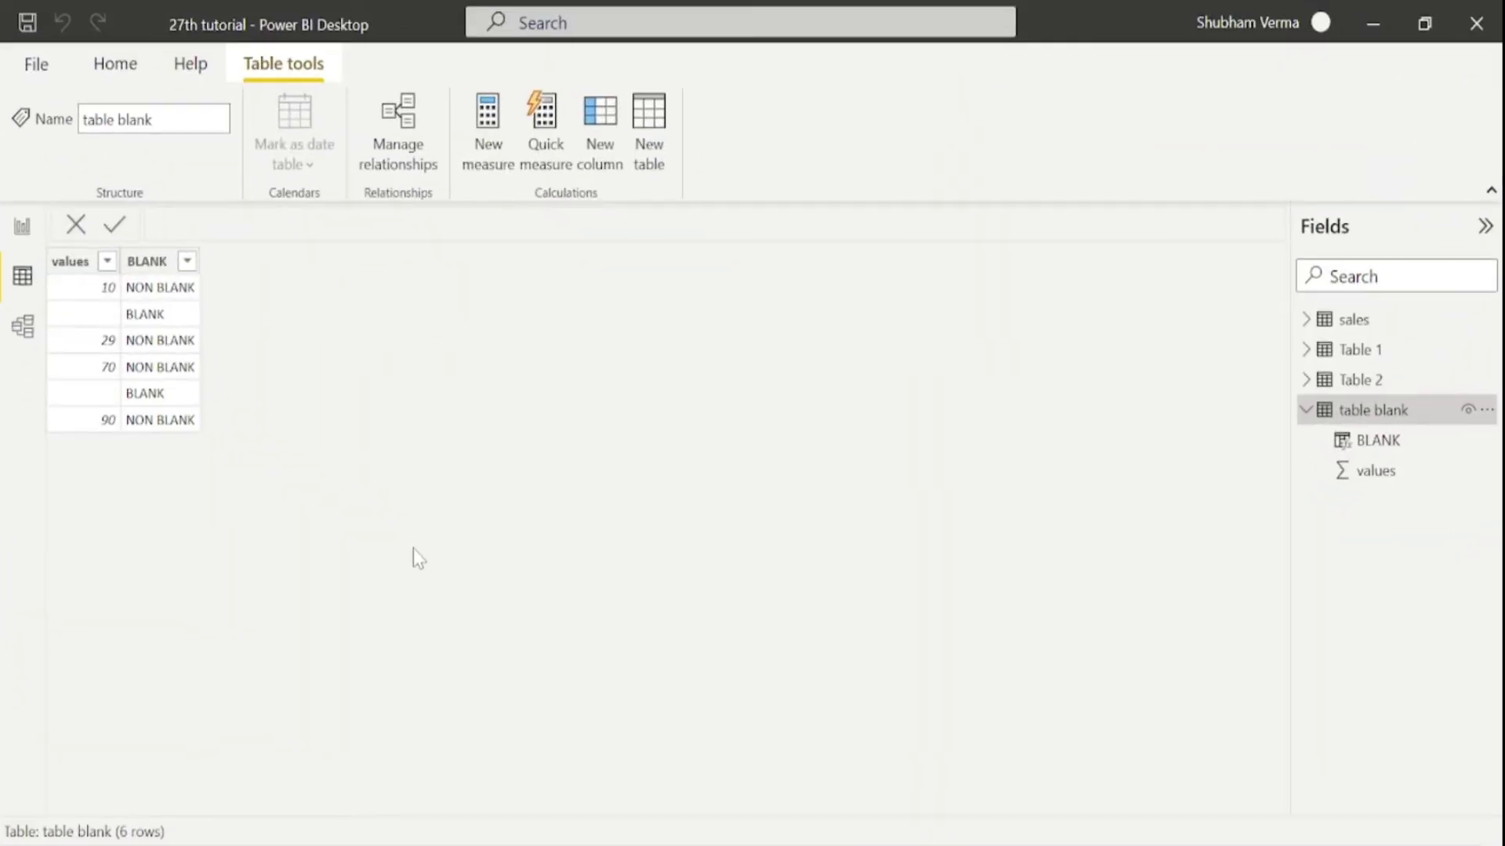
# - Show the sales table, then check that 100 ÷ 0 gives 'Cannot divide by zero' in Calculator
pyautogui.click(1365, 323)
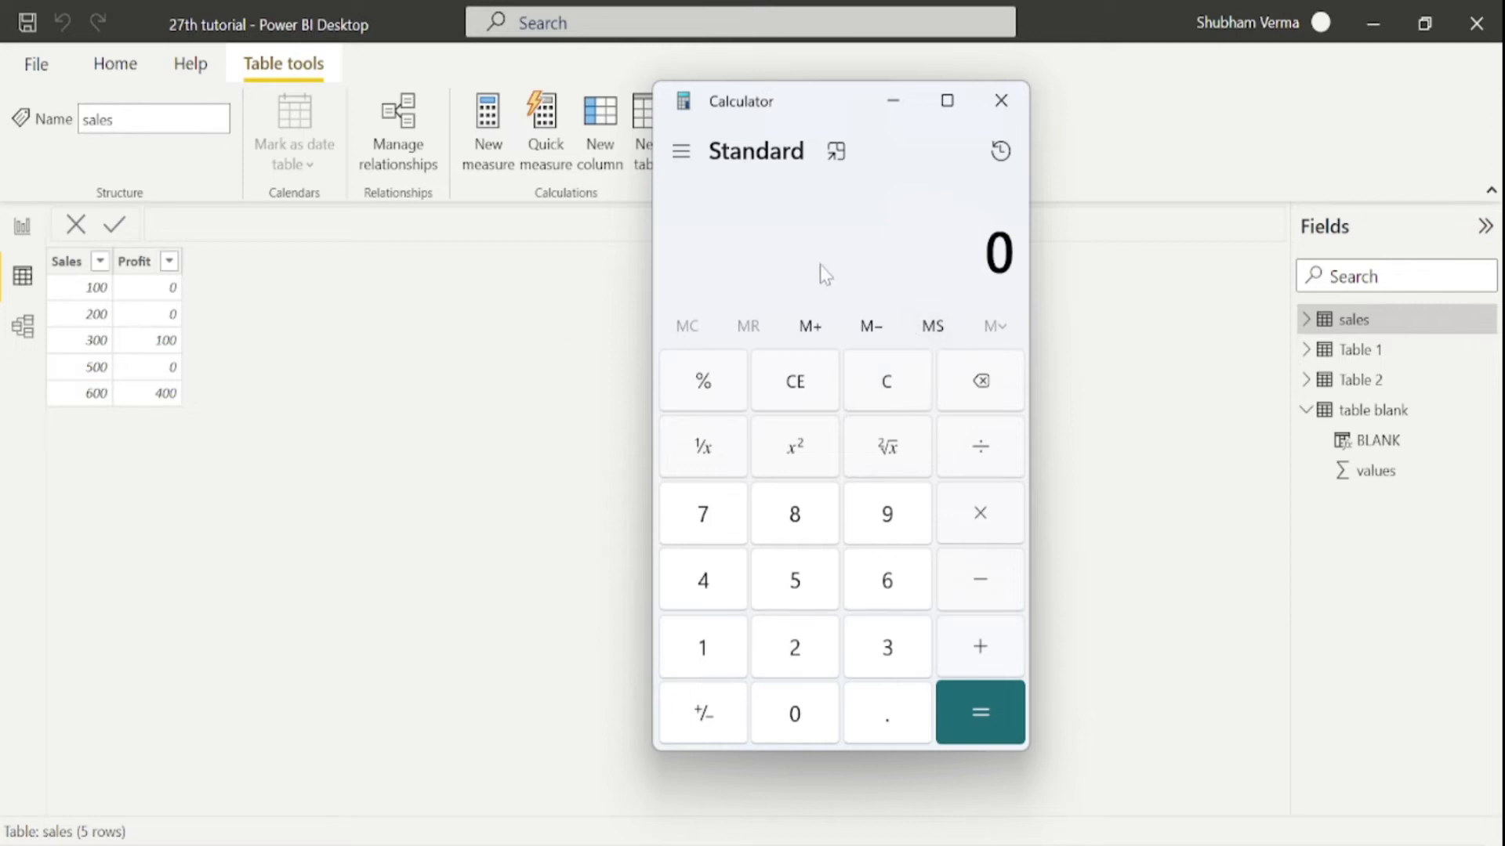
pyautogui.write('100')
pyautogui.click(1011, 452)
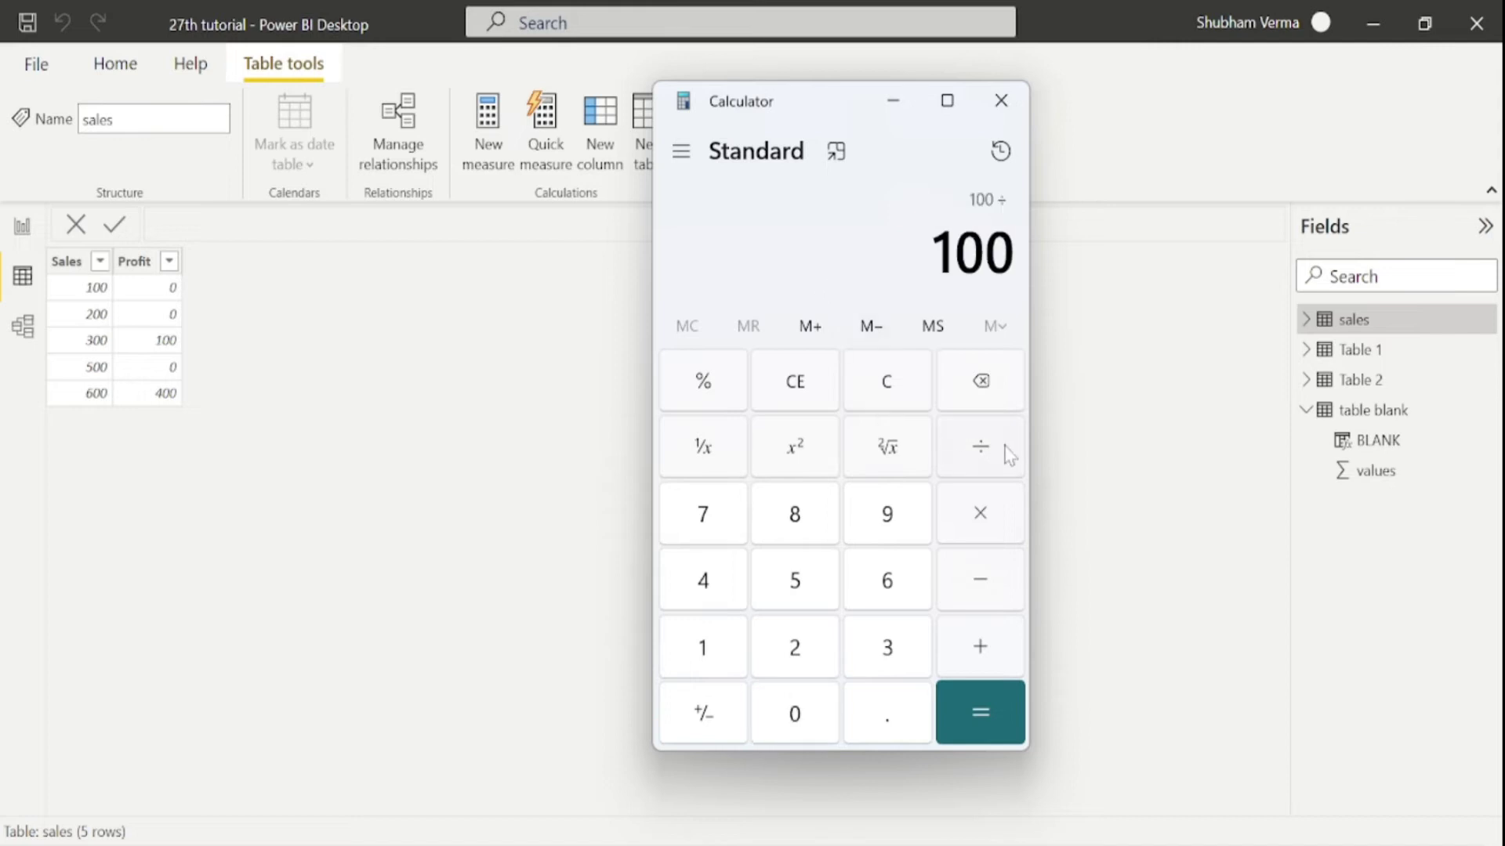
pyautogui.click(803, 711)
pyautogui.click(997, 717)
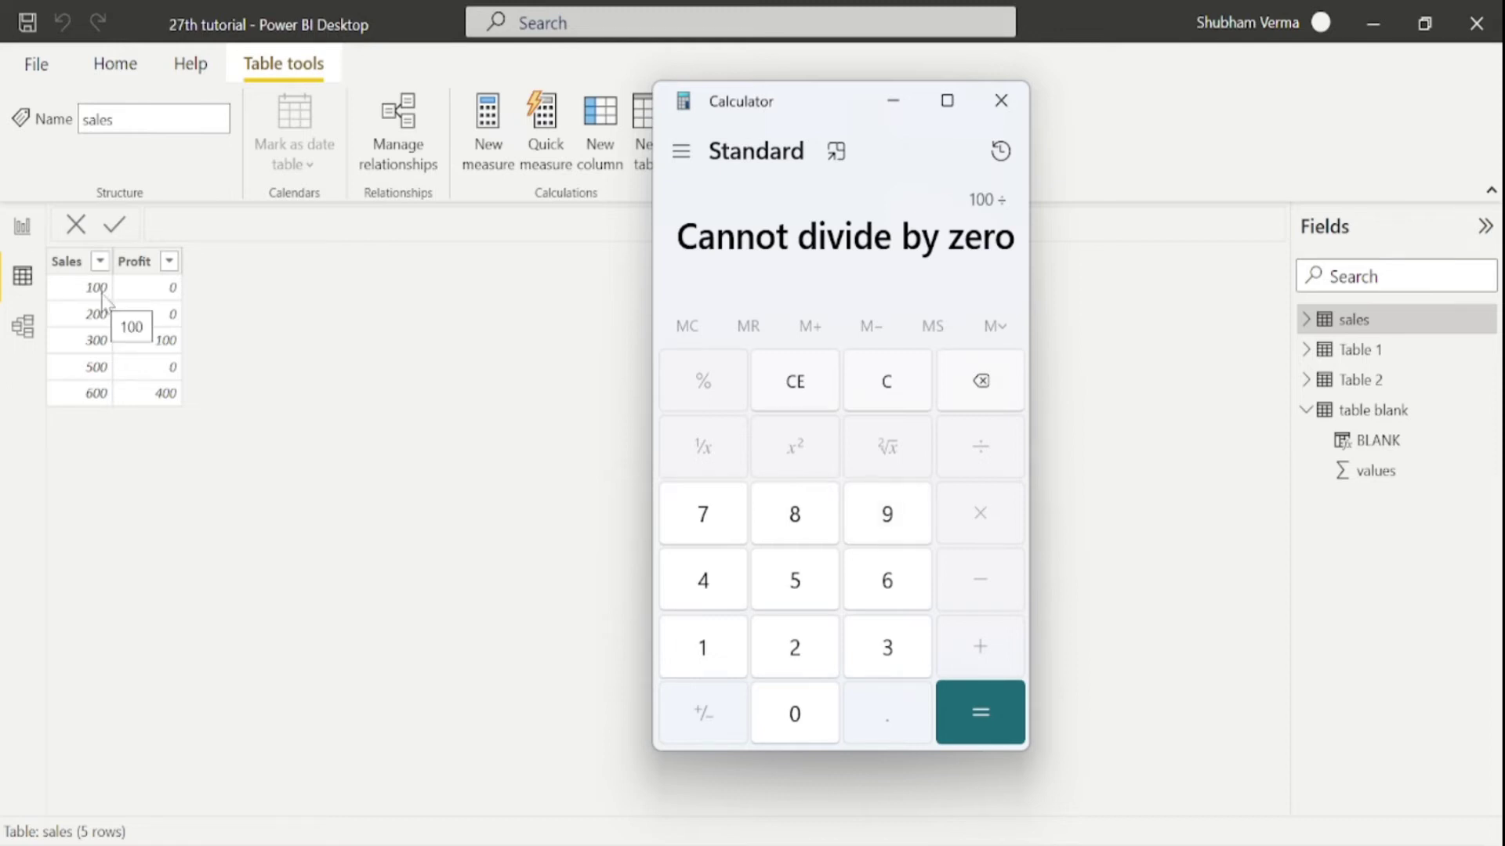
pyautogui.click(999, 102)
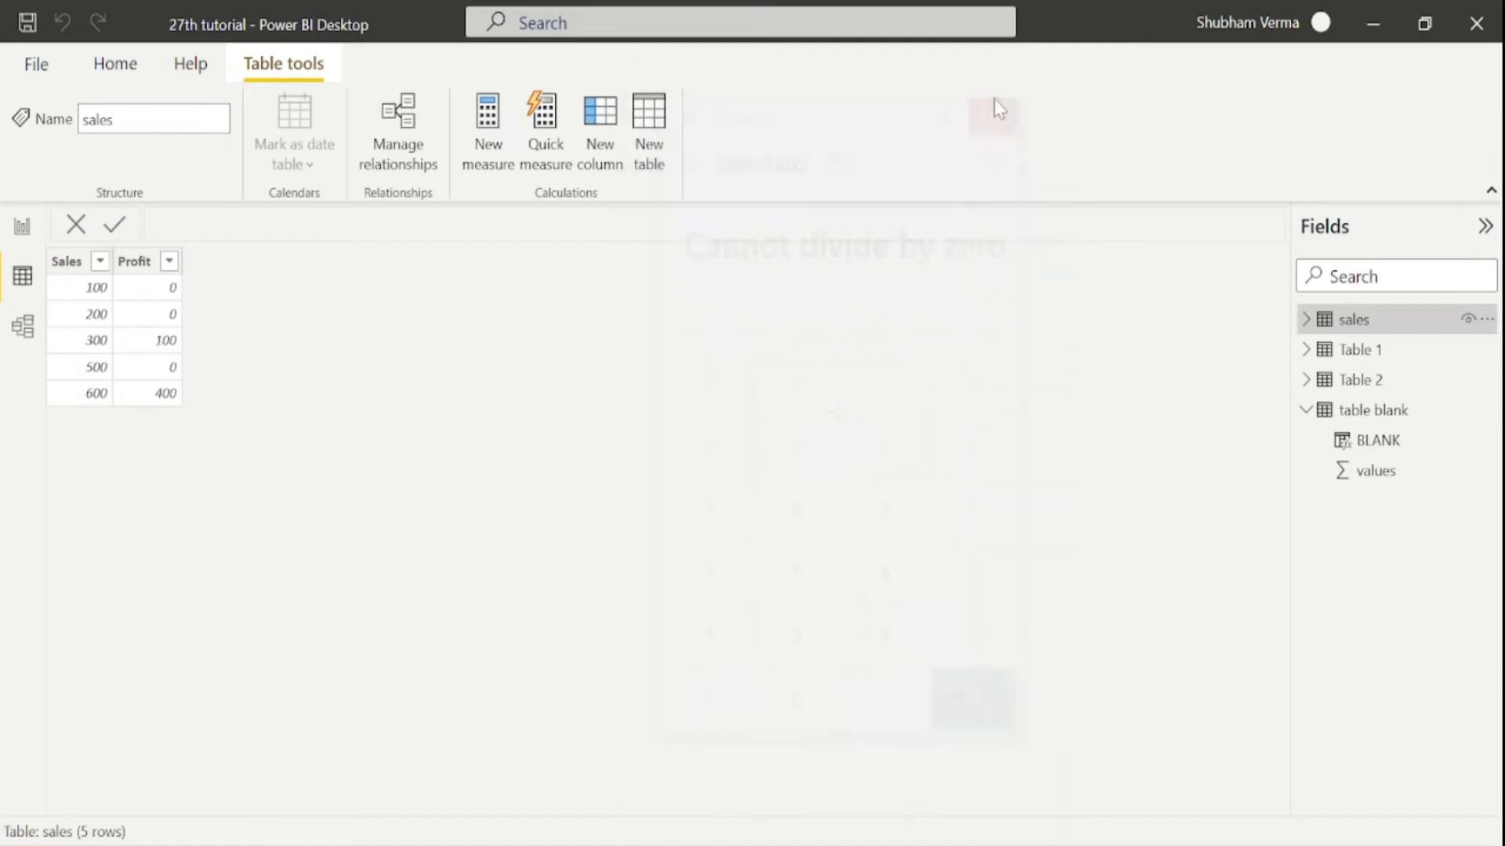
# - Add the column DIVIDE = sales[Sales]/sales[Profit], giving ∞ where Profit is 0
pyautogui.click(609, 152)
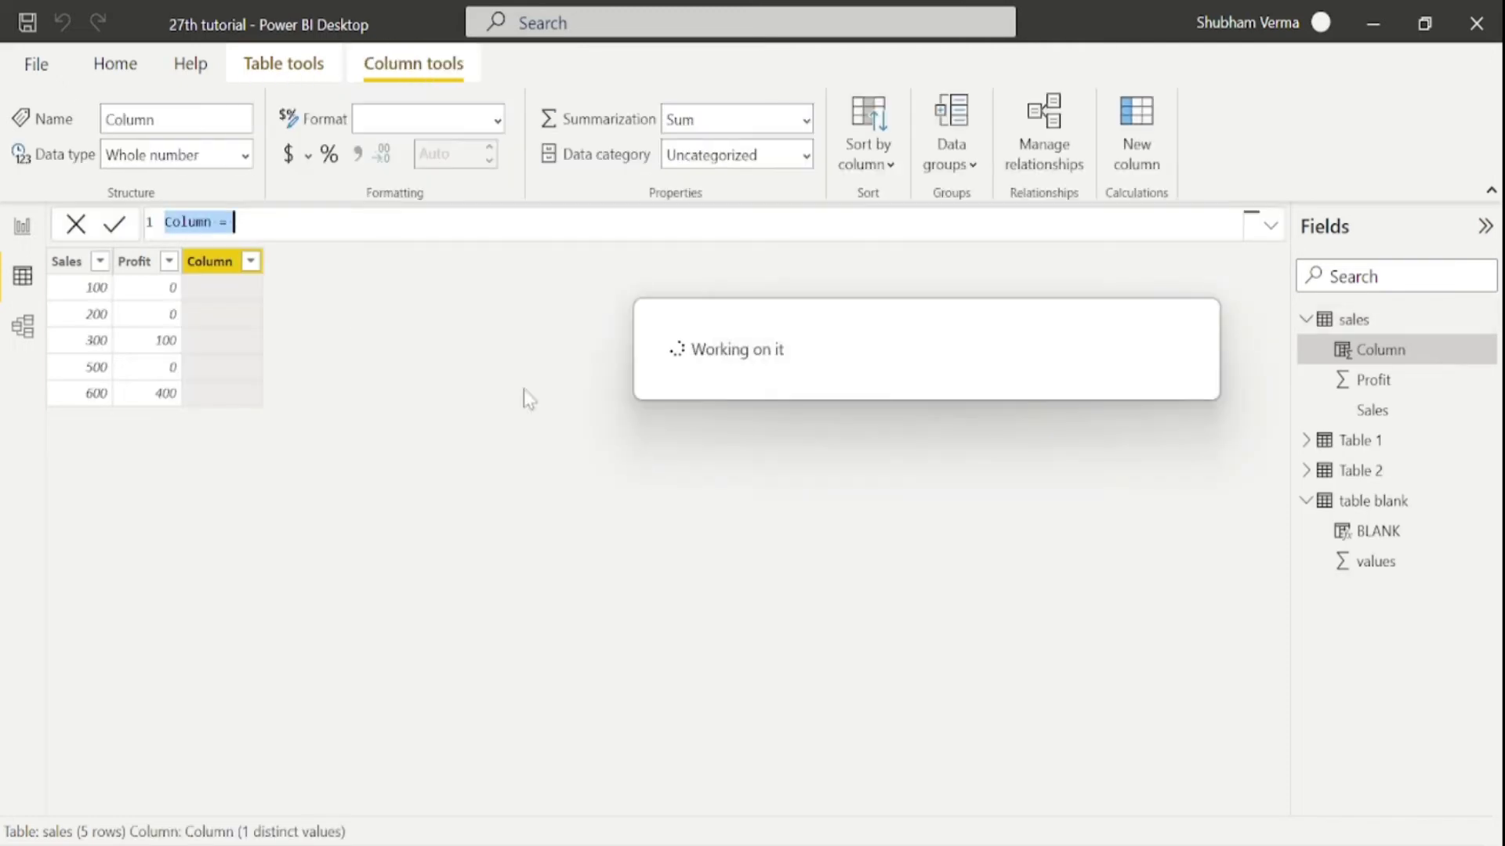
pyautogui.press('BackSpace')
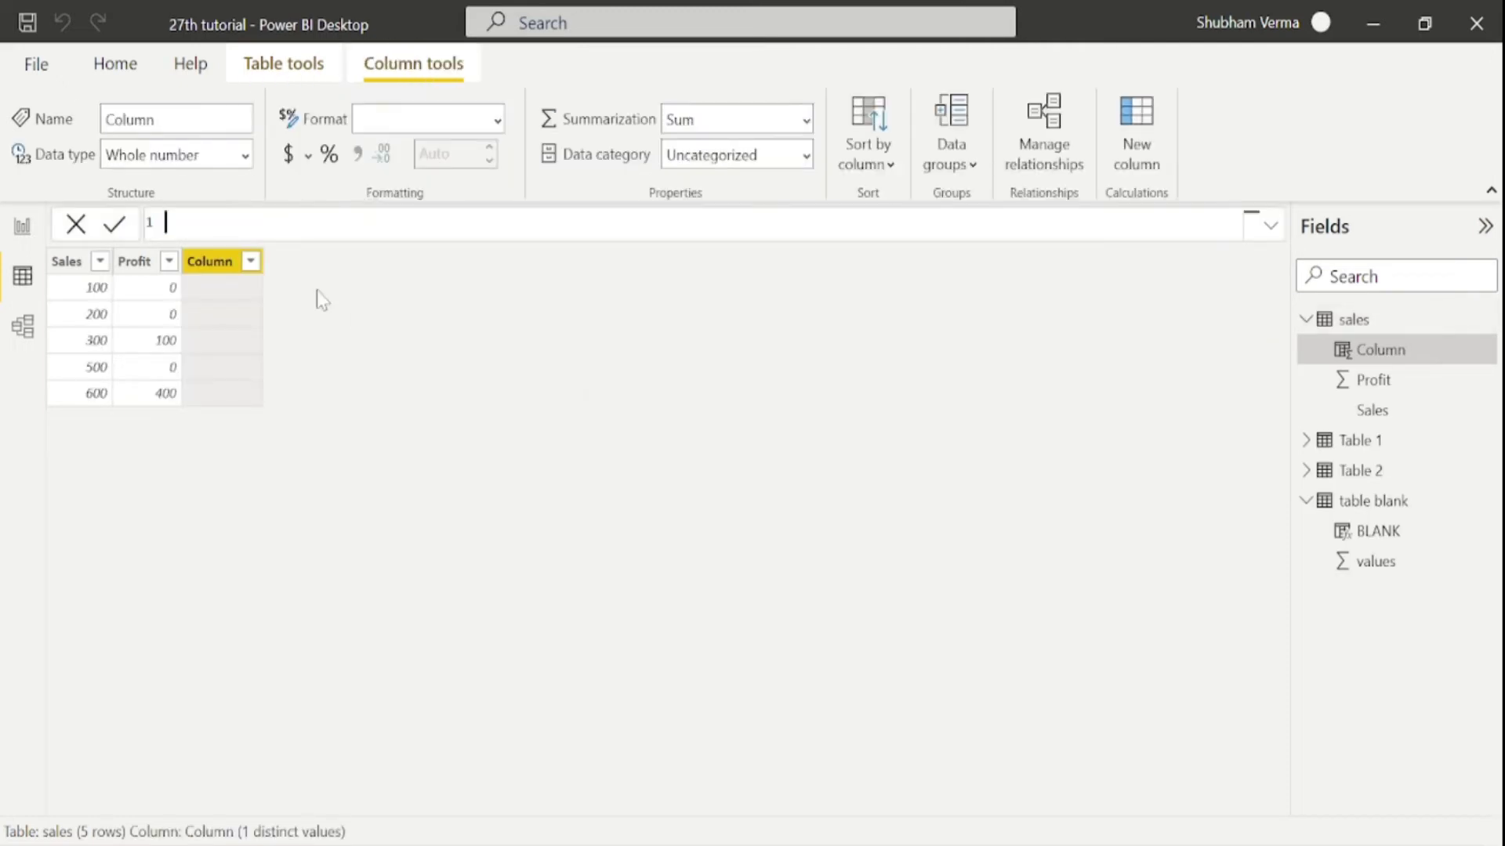
pyautogui.write('DIVIDE = SA')
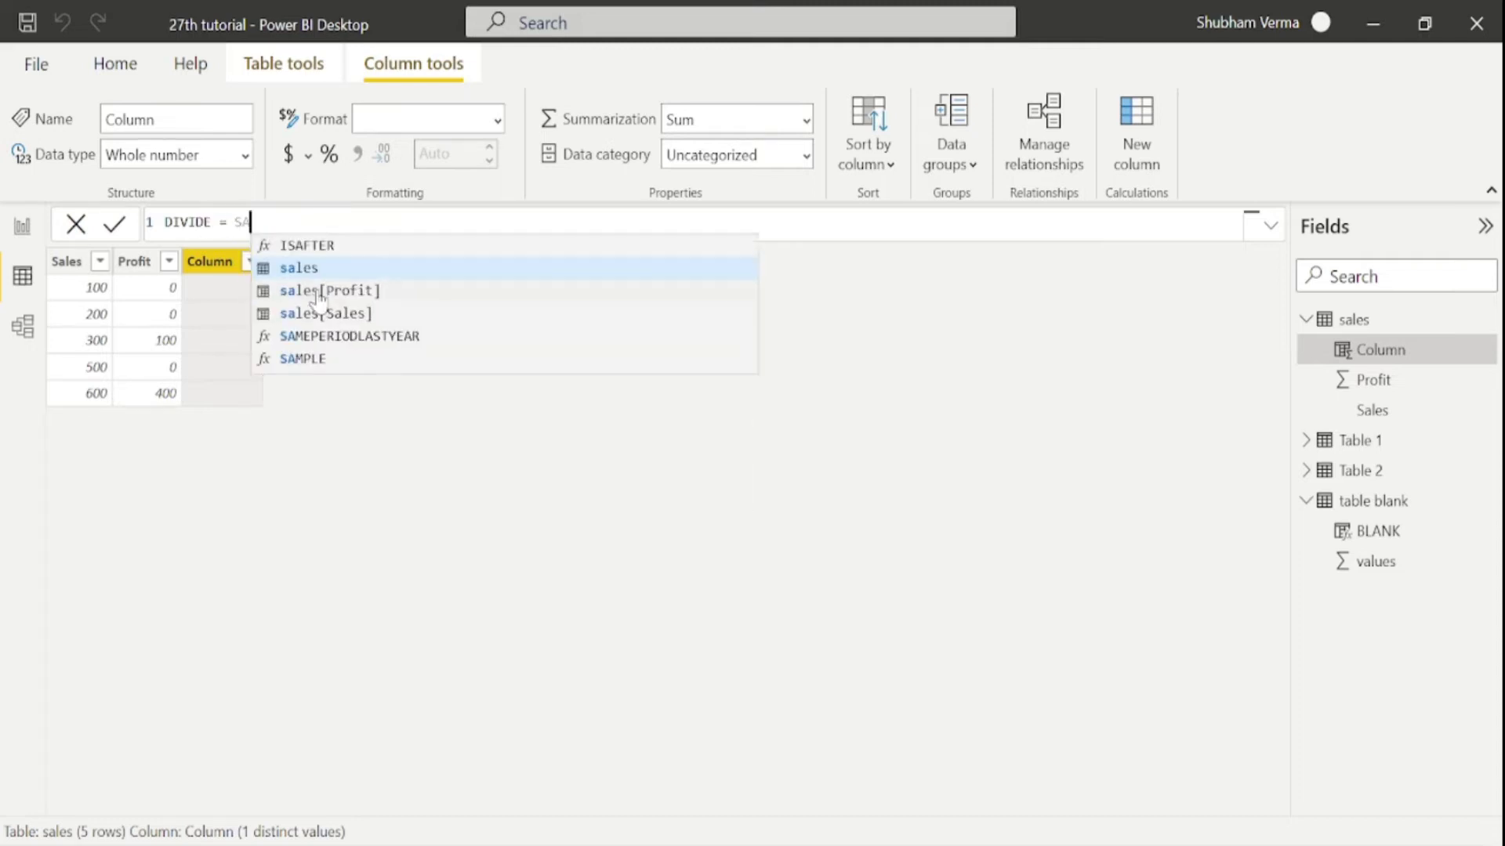
pyautogui.write('LES')
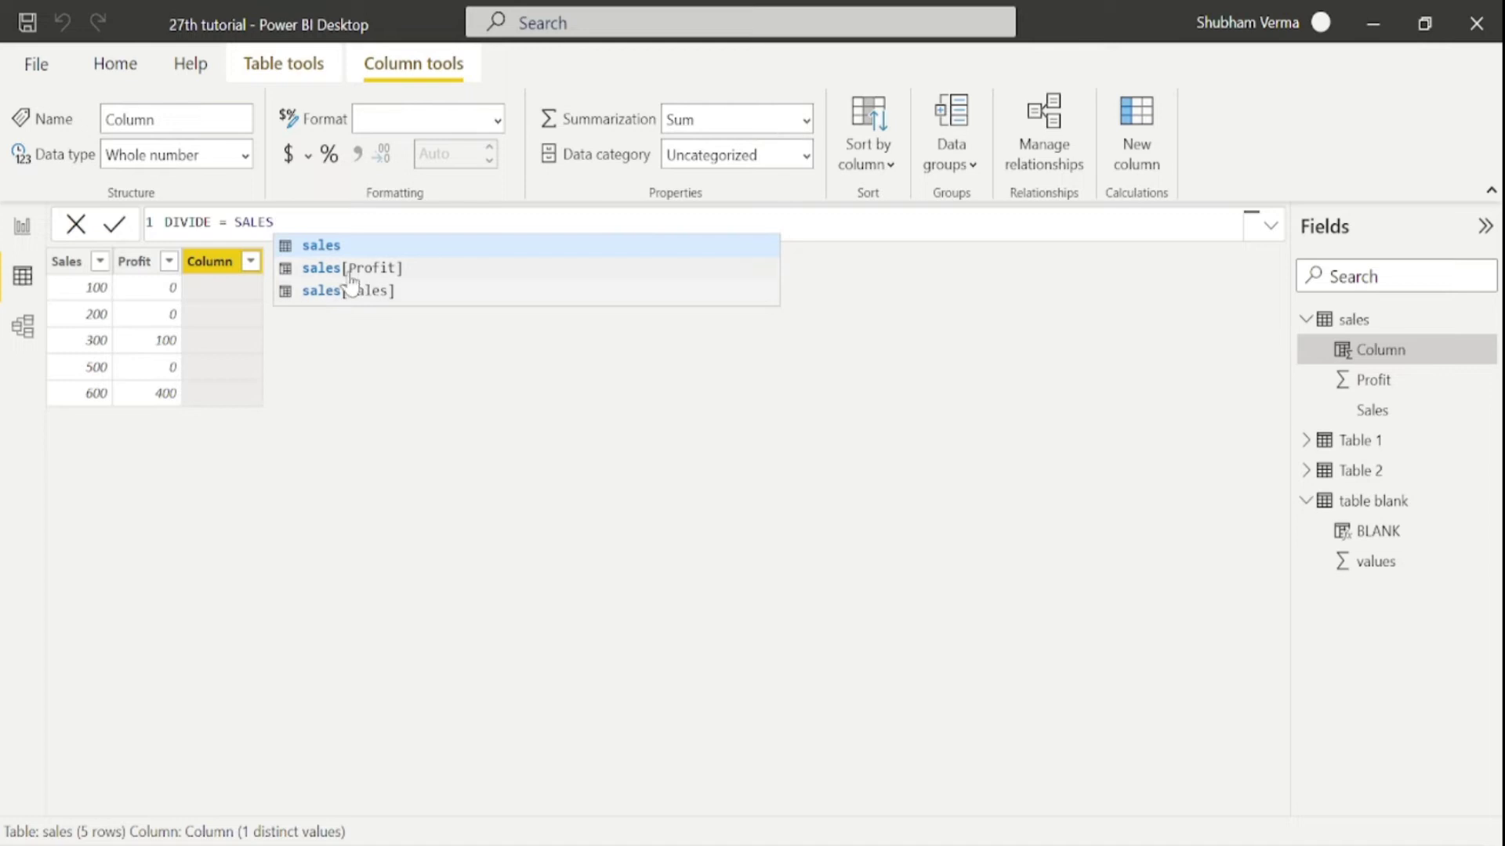
pyautogui.click(347, 291)
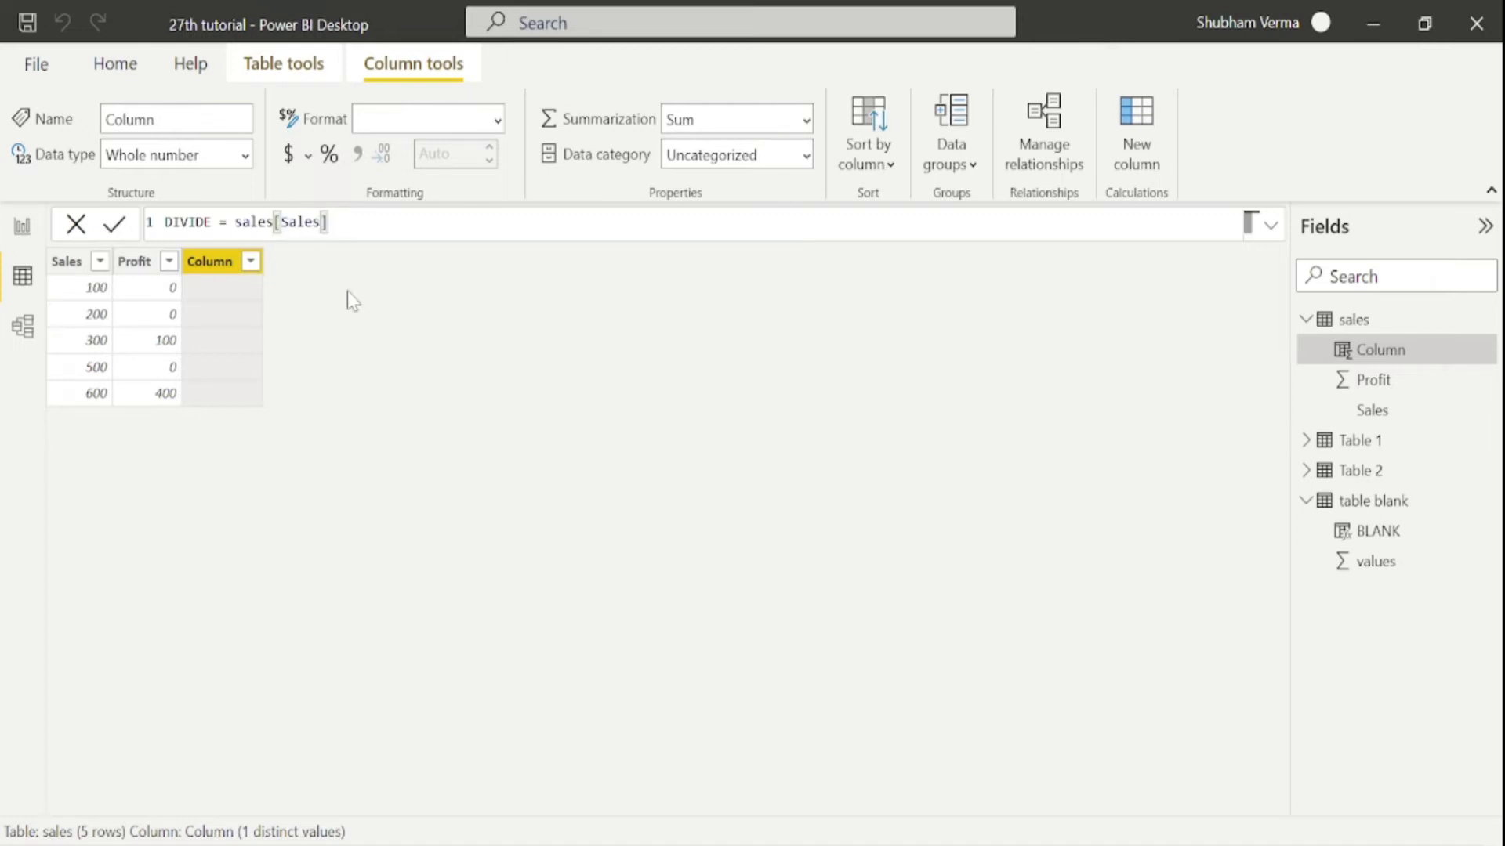
pyautogui.write('/PROFIT')
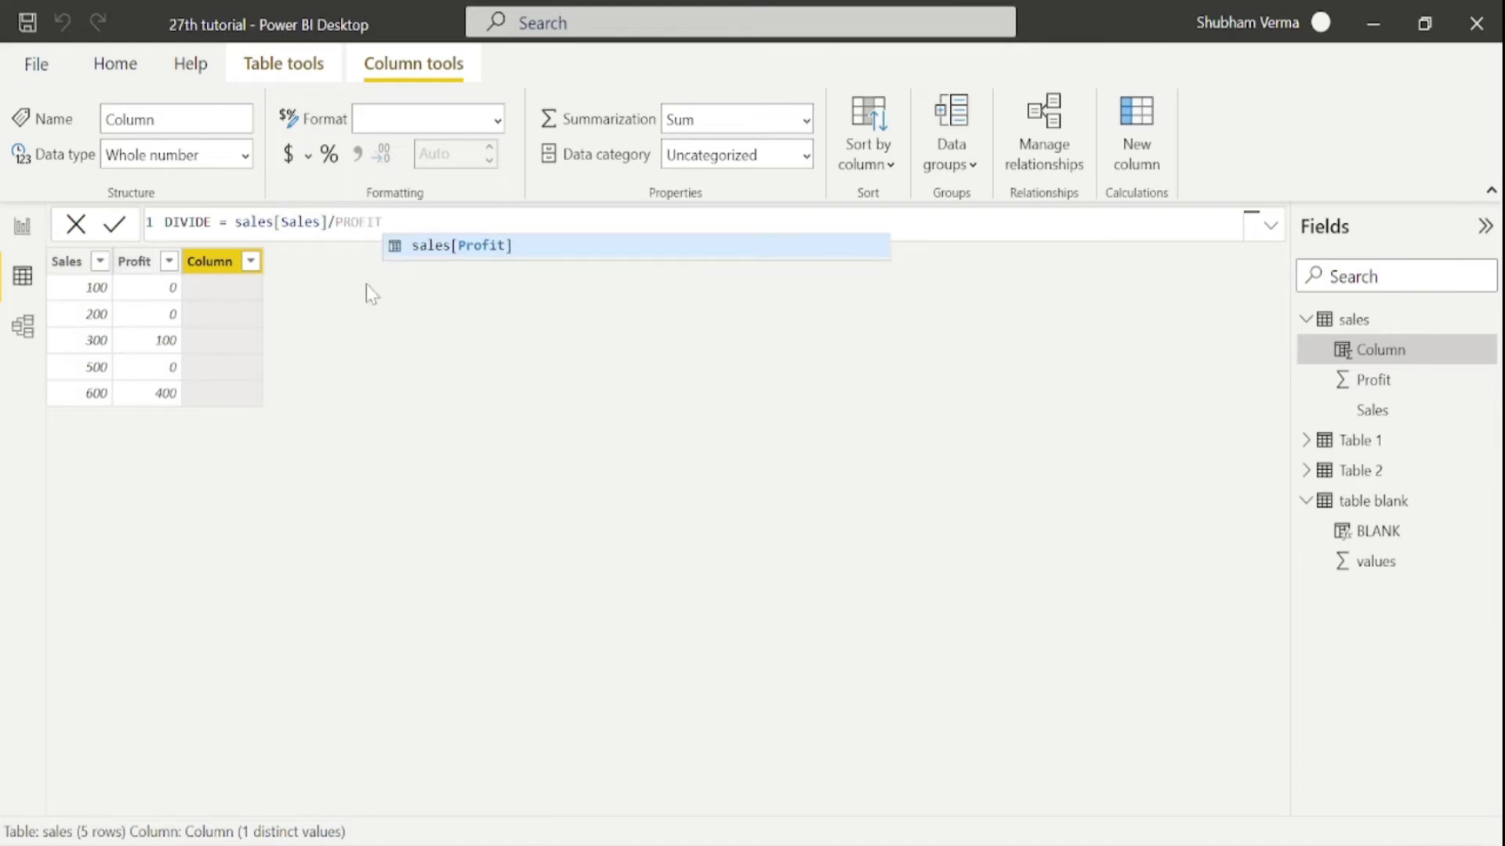
pyautogui.click(506, 252)
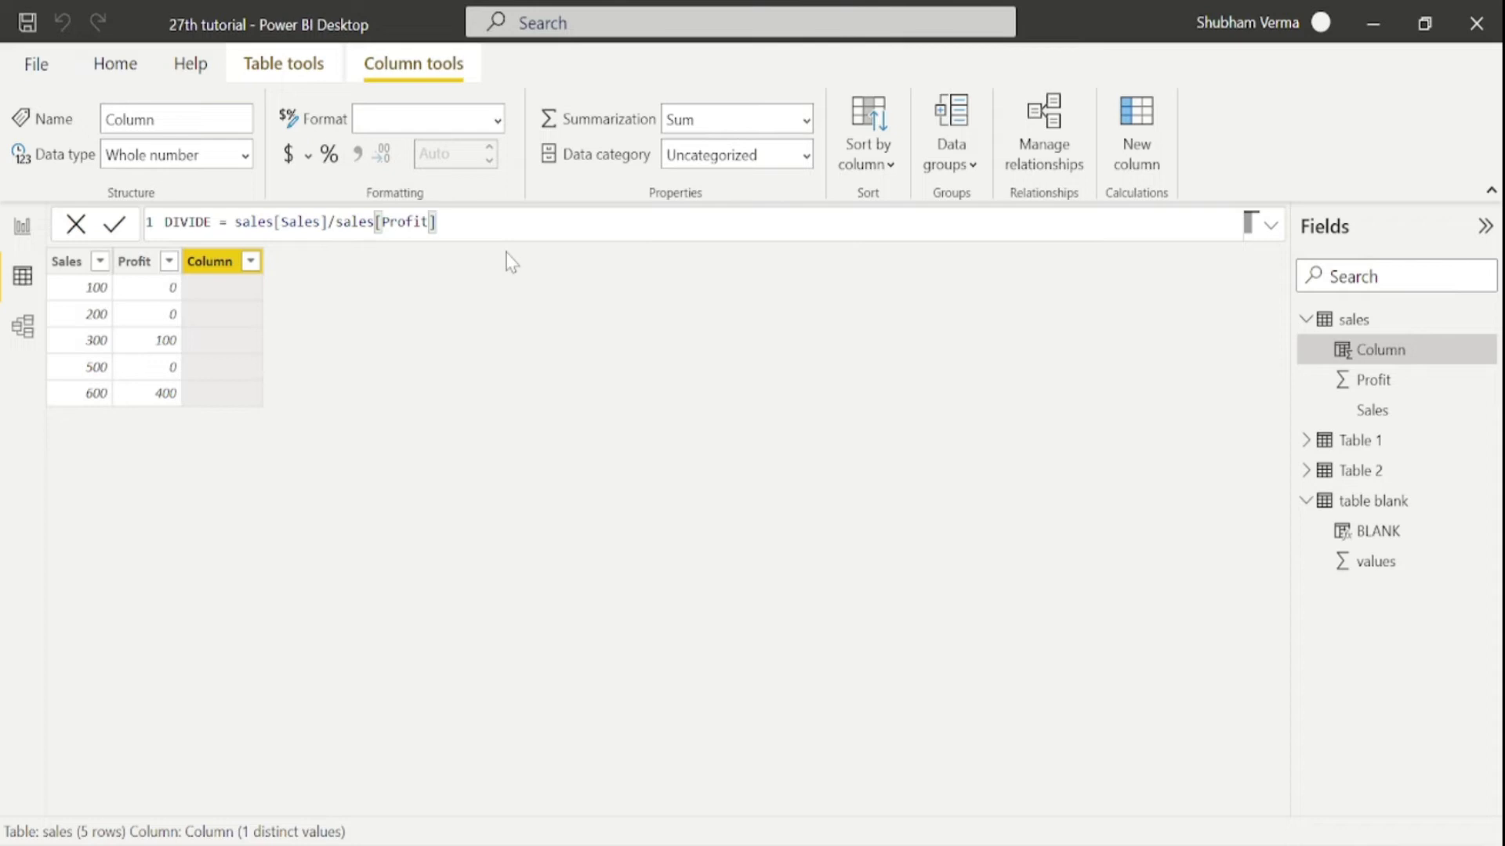
pyautogui.press('Return')
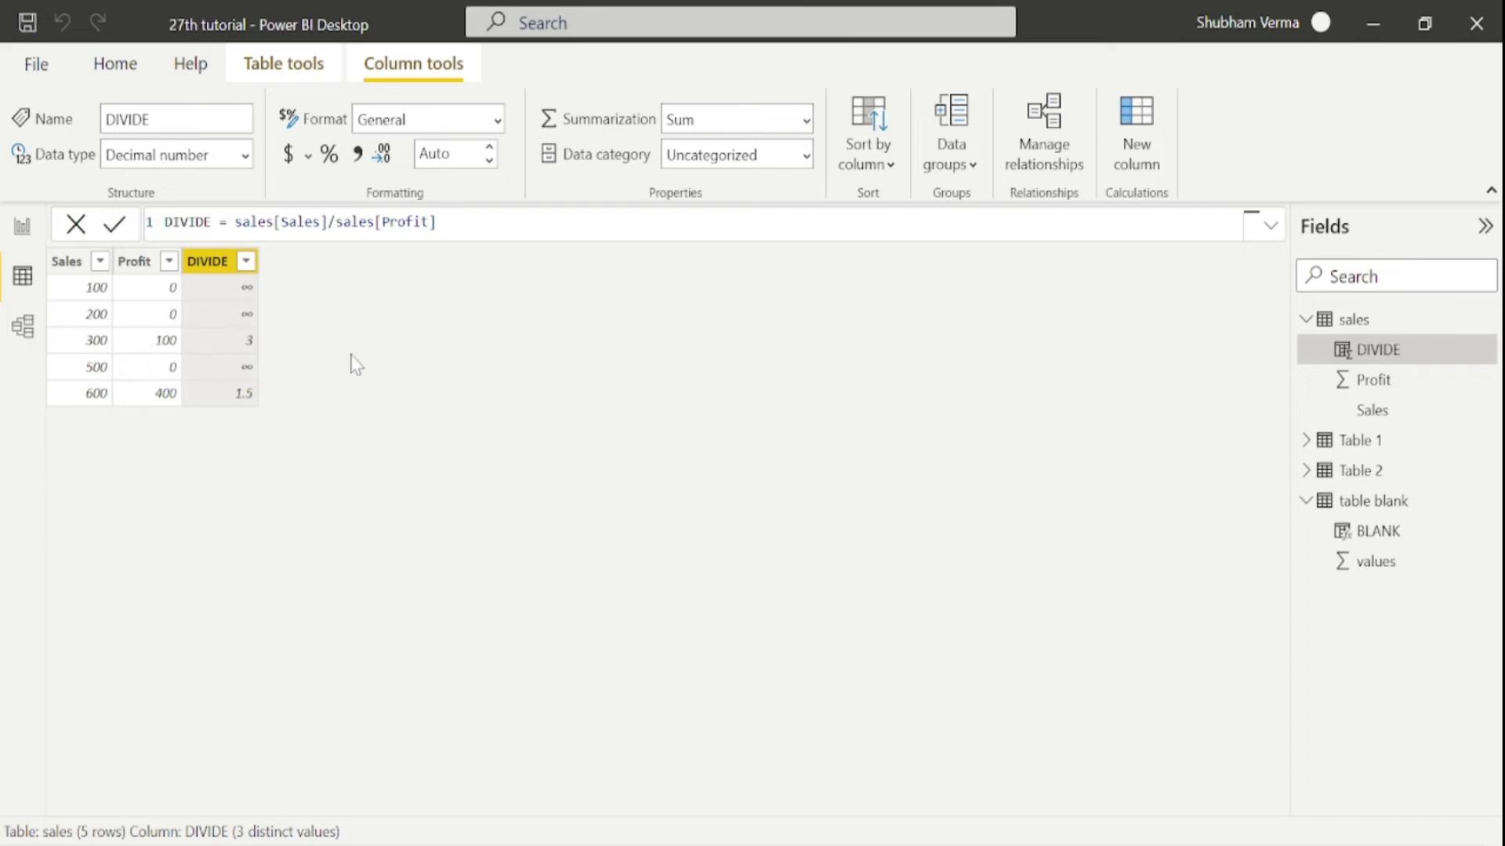
# - Add the column IFERROR = IF(ISERROR(sales[DIVIDE]),"ERROR","NOT ERROR"), flagging the three ∞ rows
pyautogui.click(1144, 167)
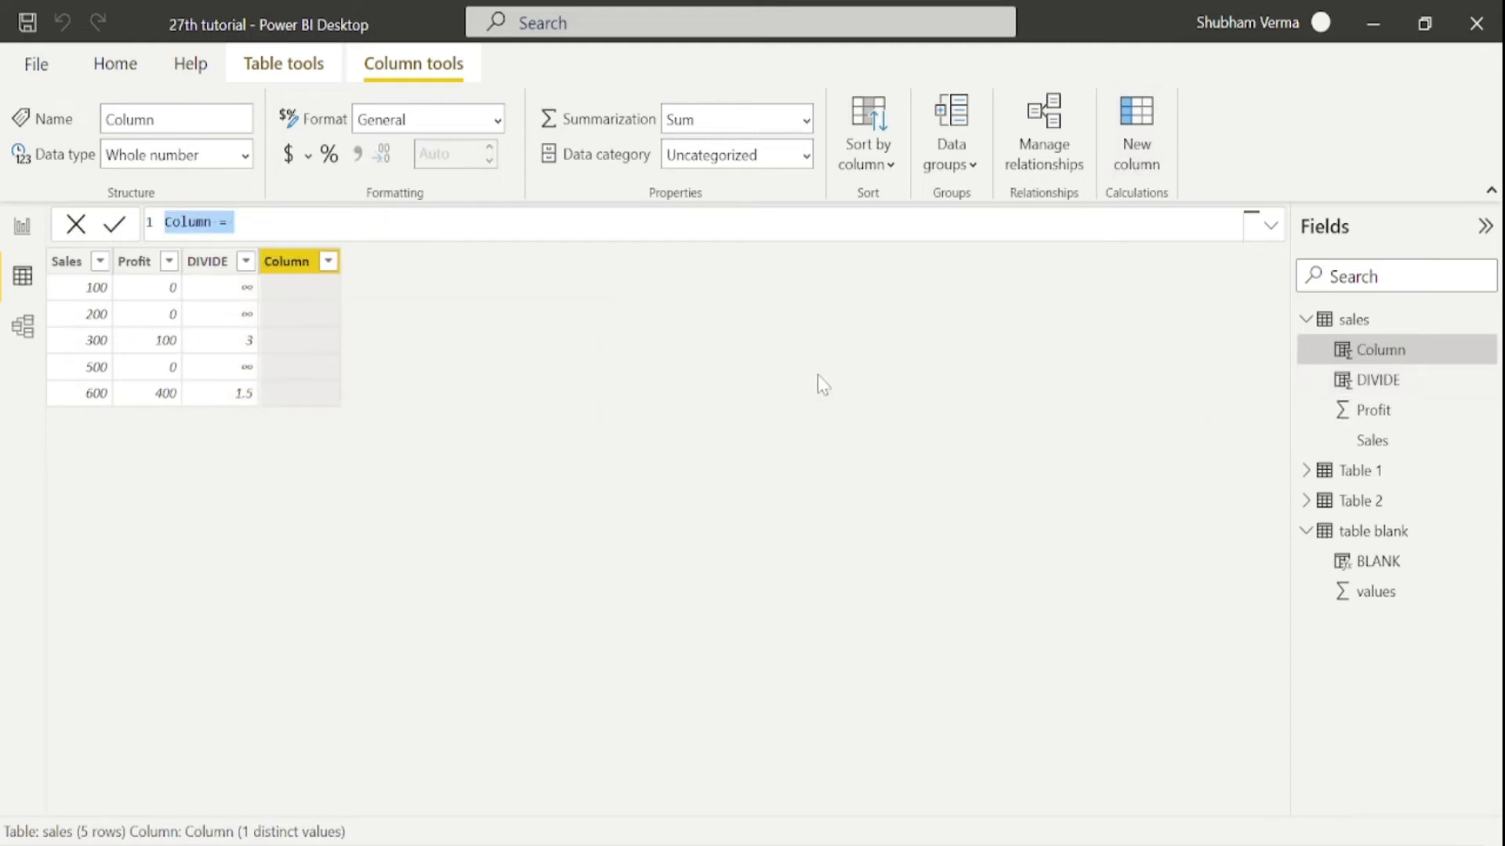
pyautogui.press('BackSpace')
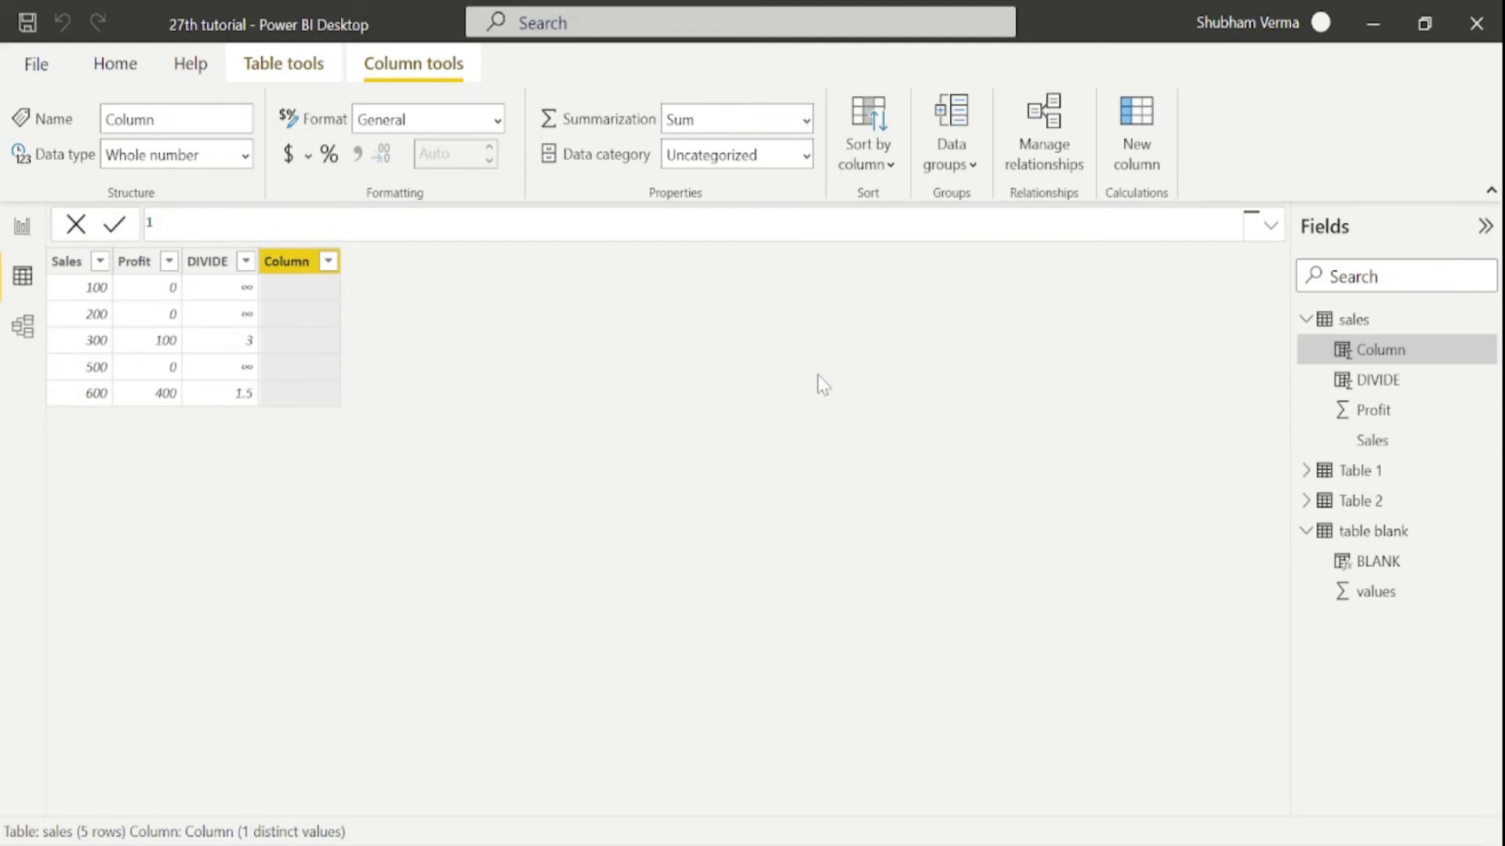
pyautogui.write('IFERROR =')
pyautogui.write('IF(')
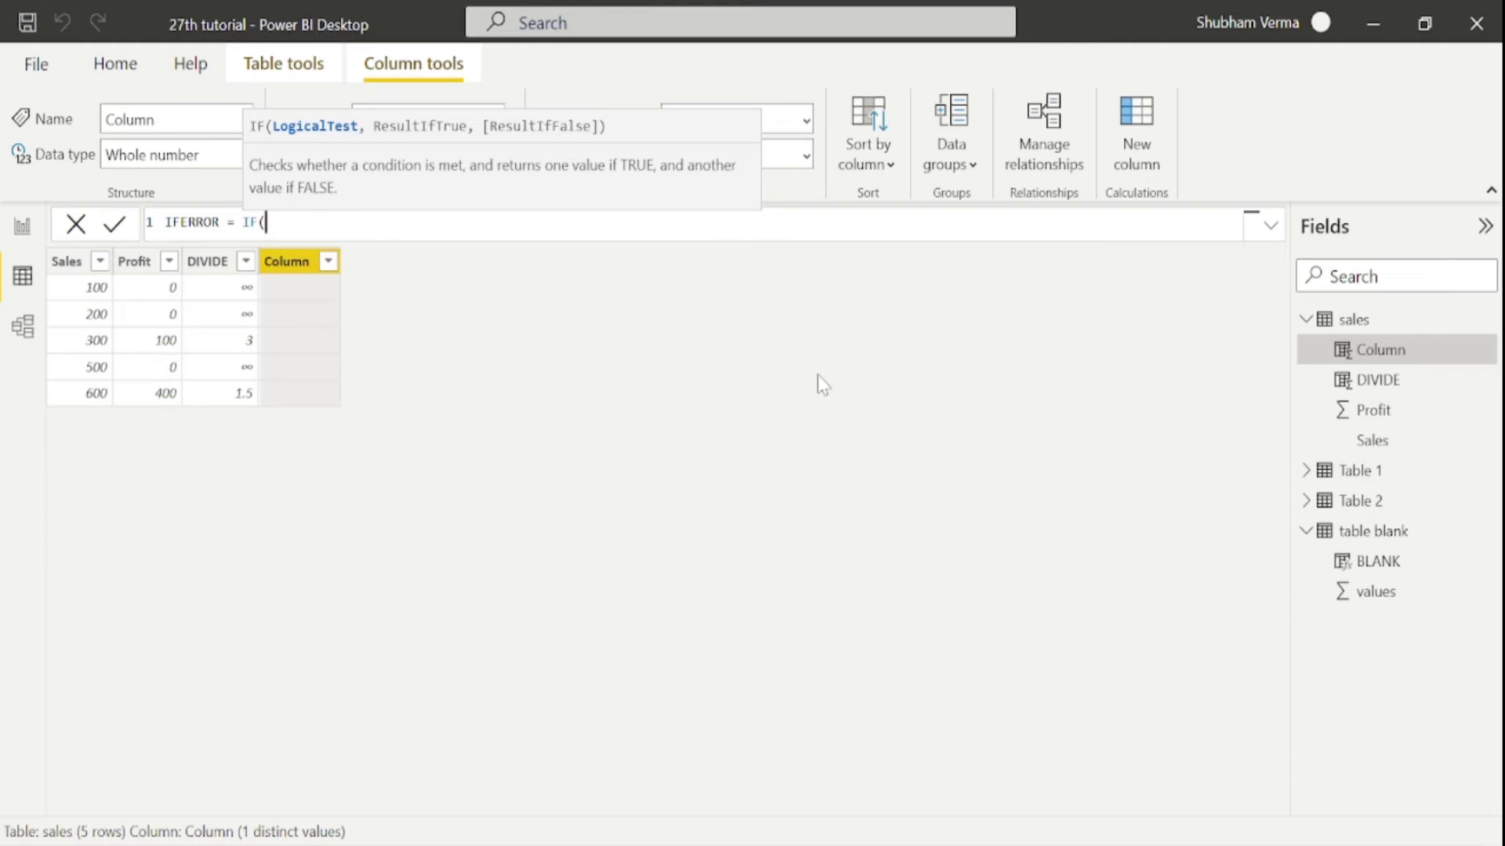
pyautogui.write('ISER')
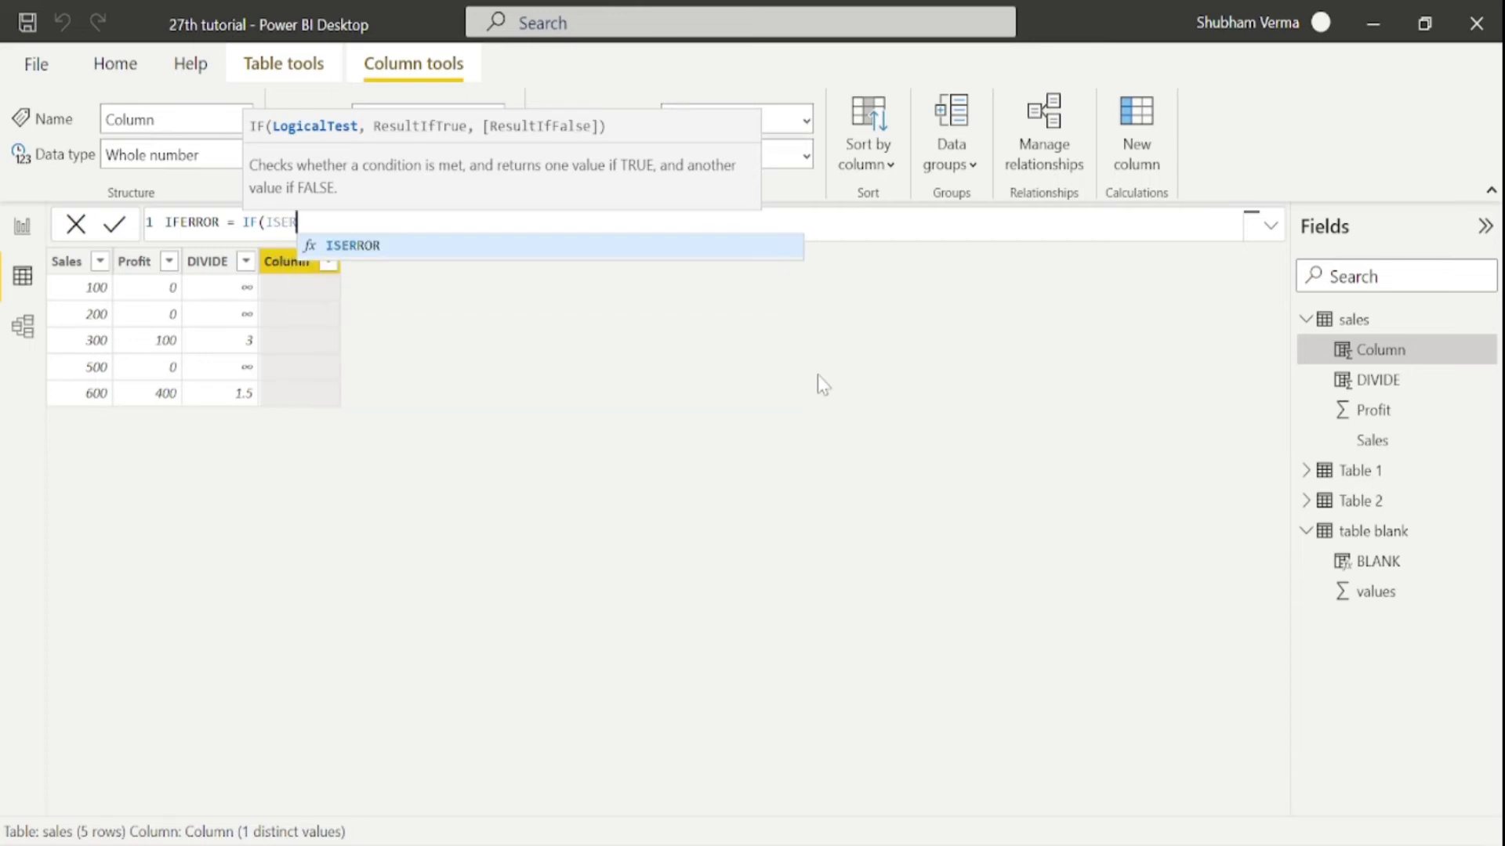
pyautogui.press('Tab')
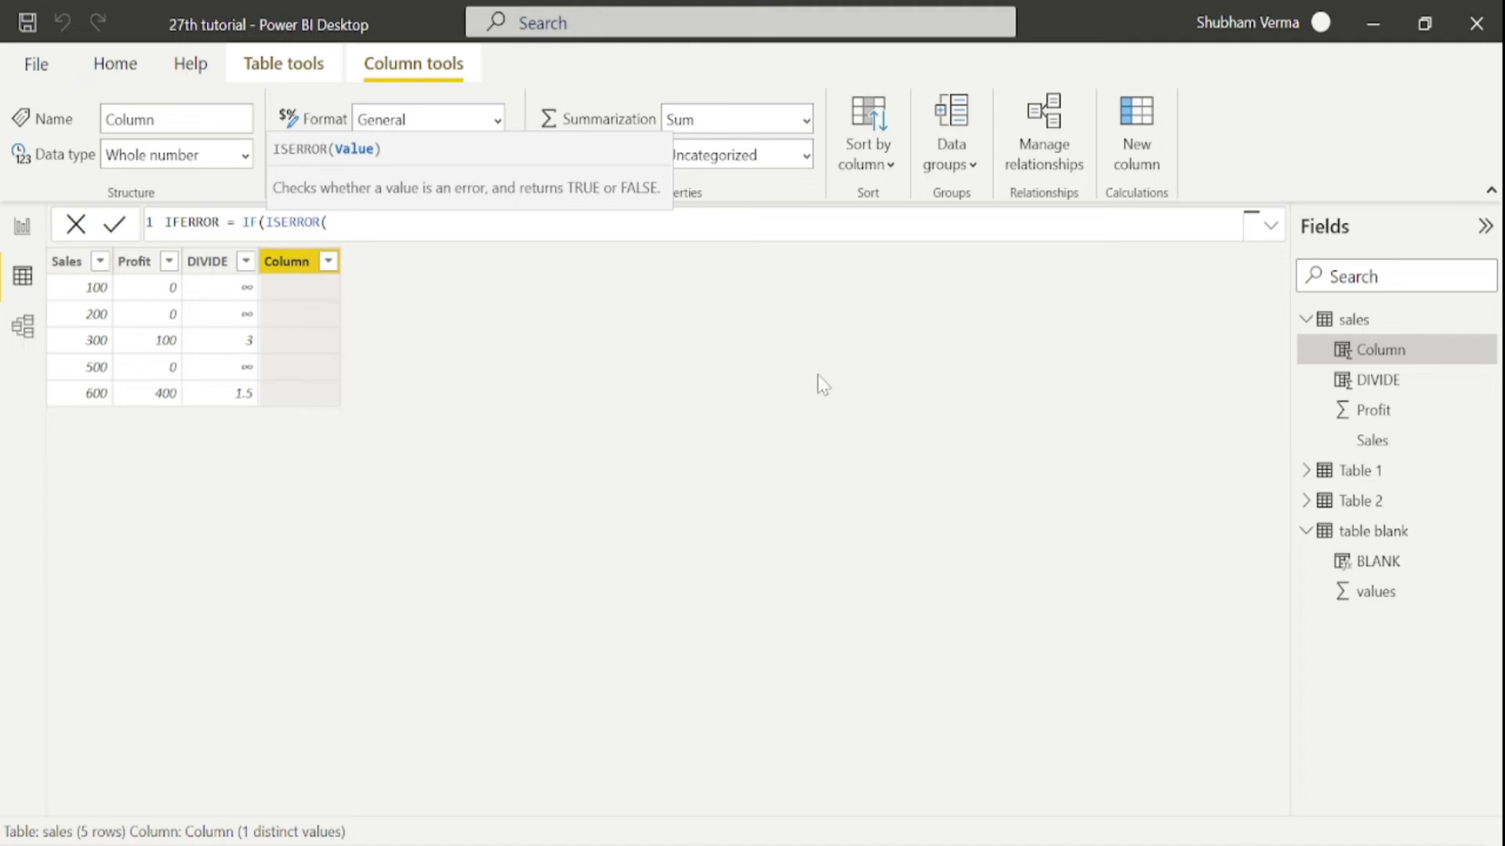
pyautogui.write('DIVI')
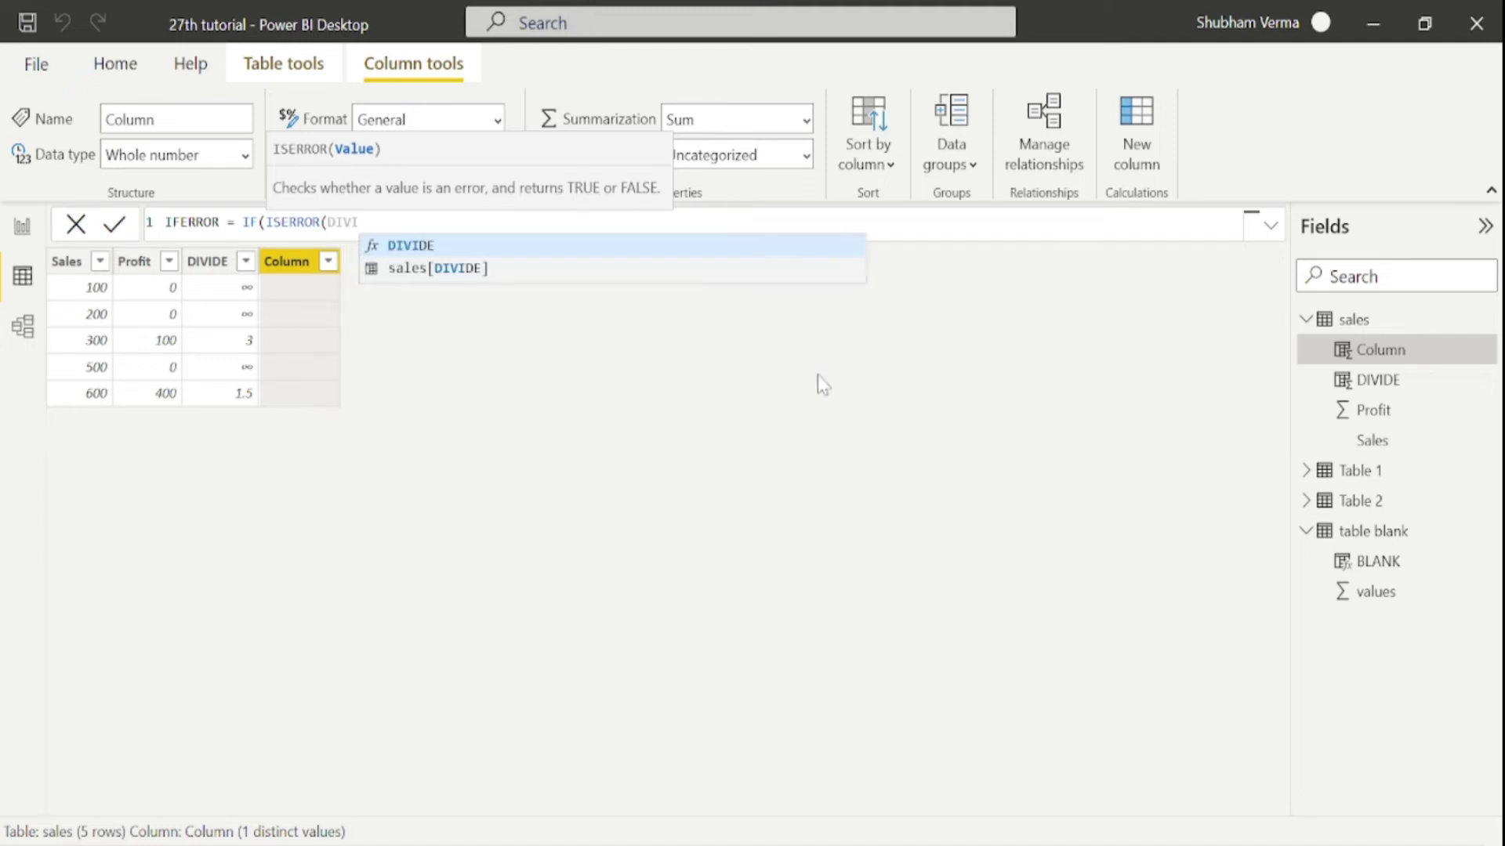
pyautogui.press('Down')
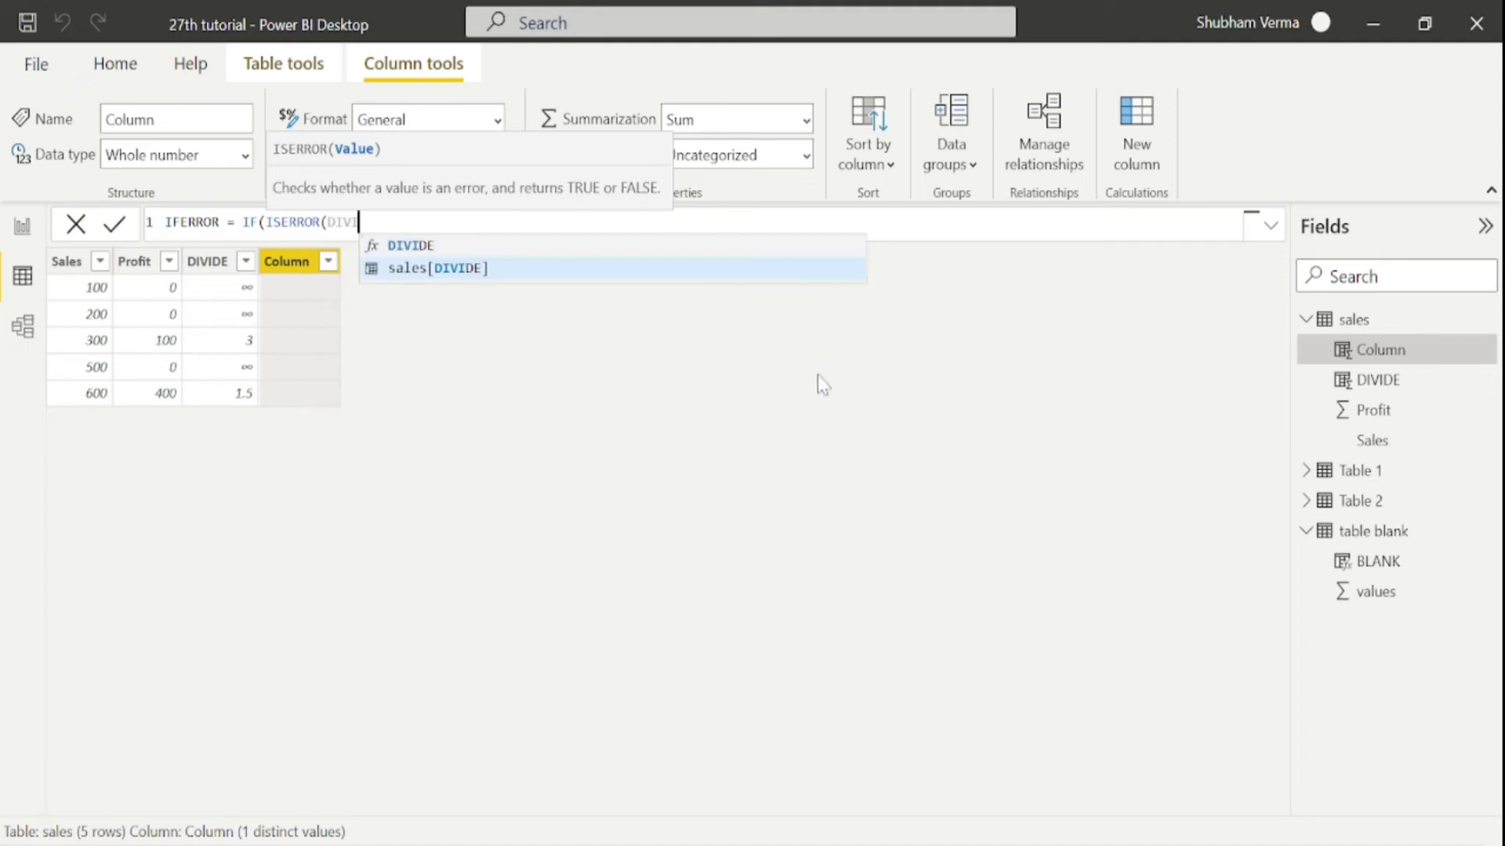
pyautogui.press('Tab')
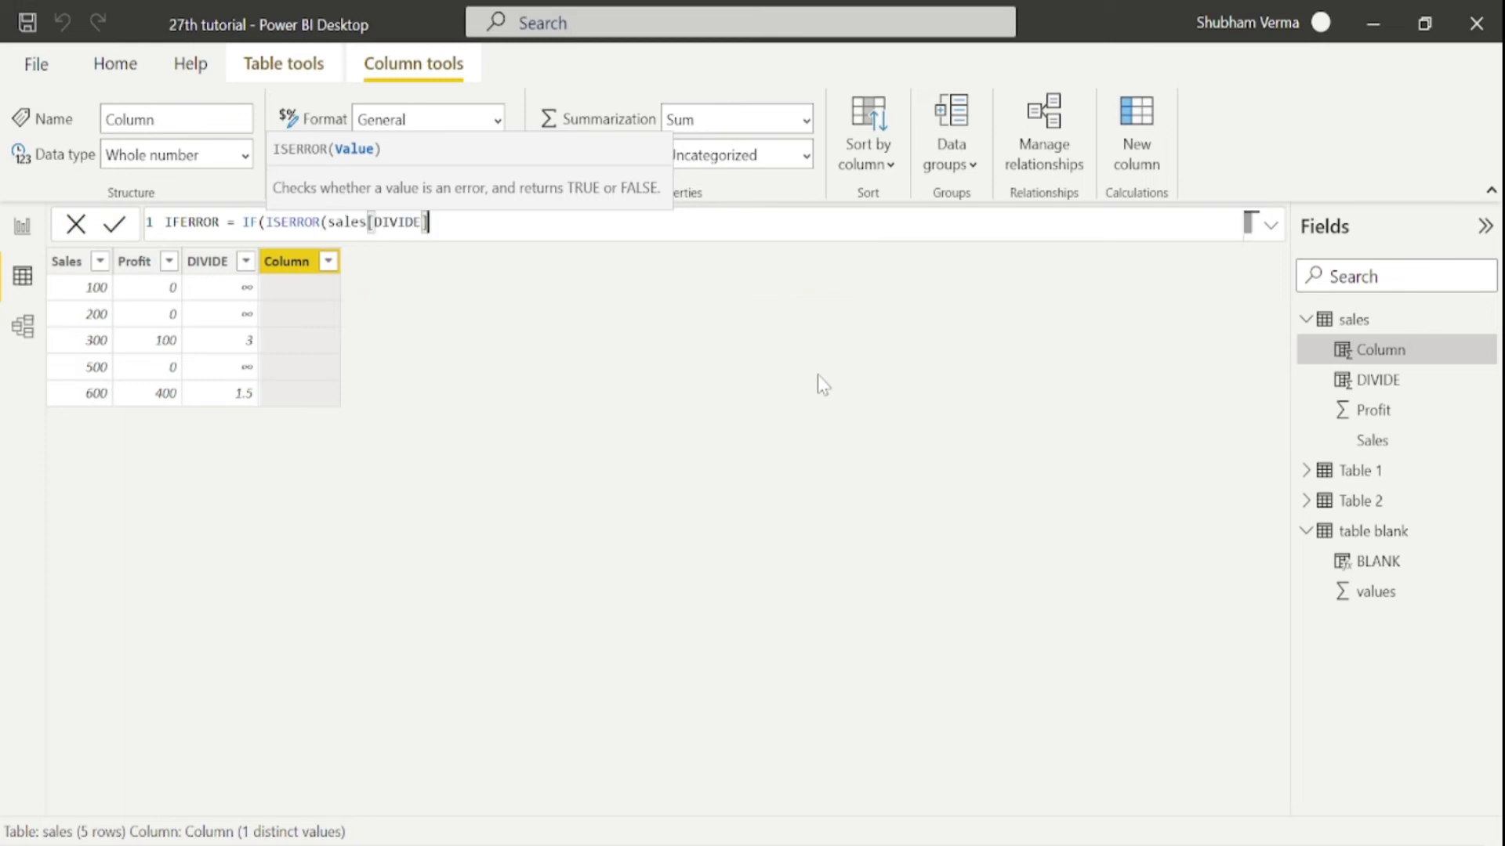
pyautogui.write(')')
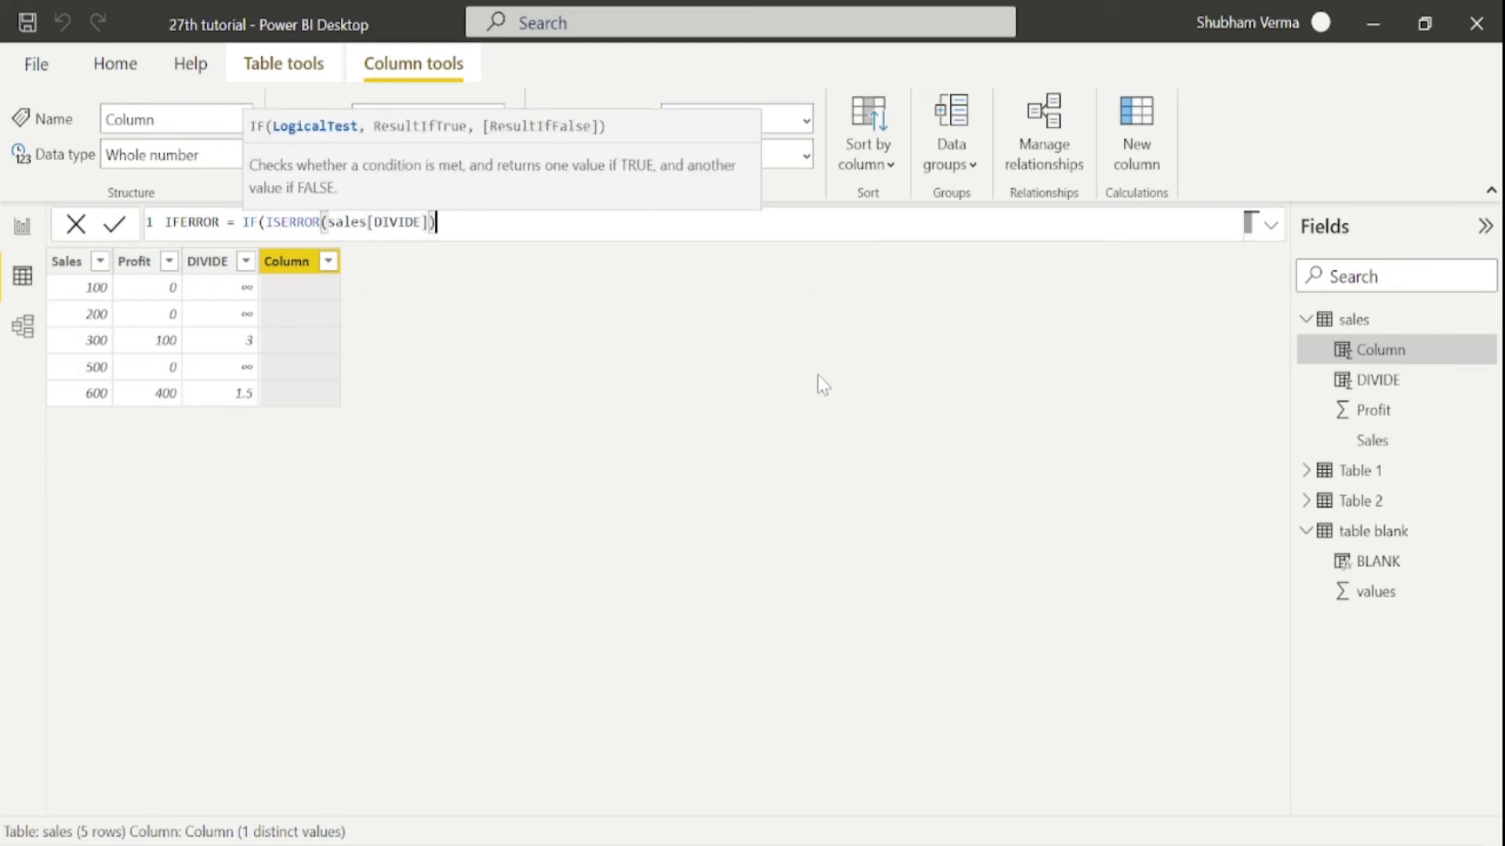
pyautogui.write(',')
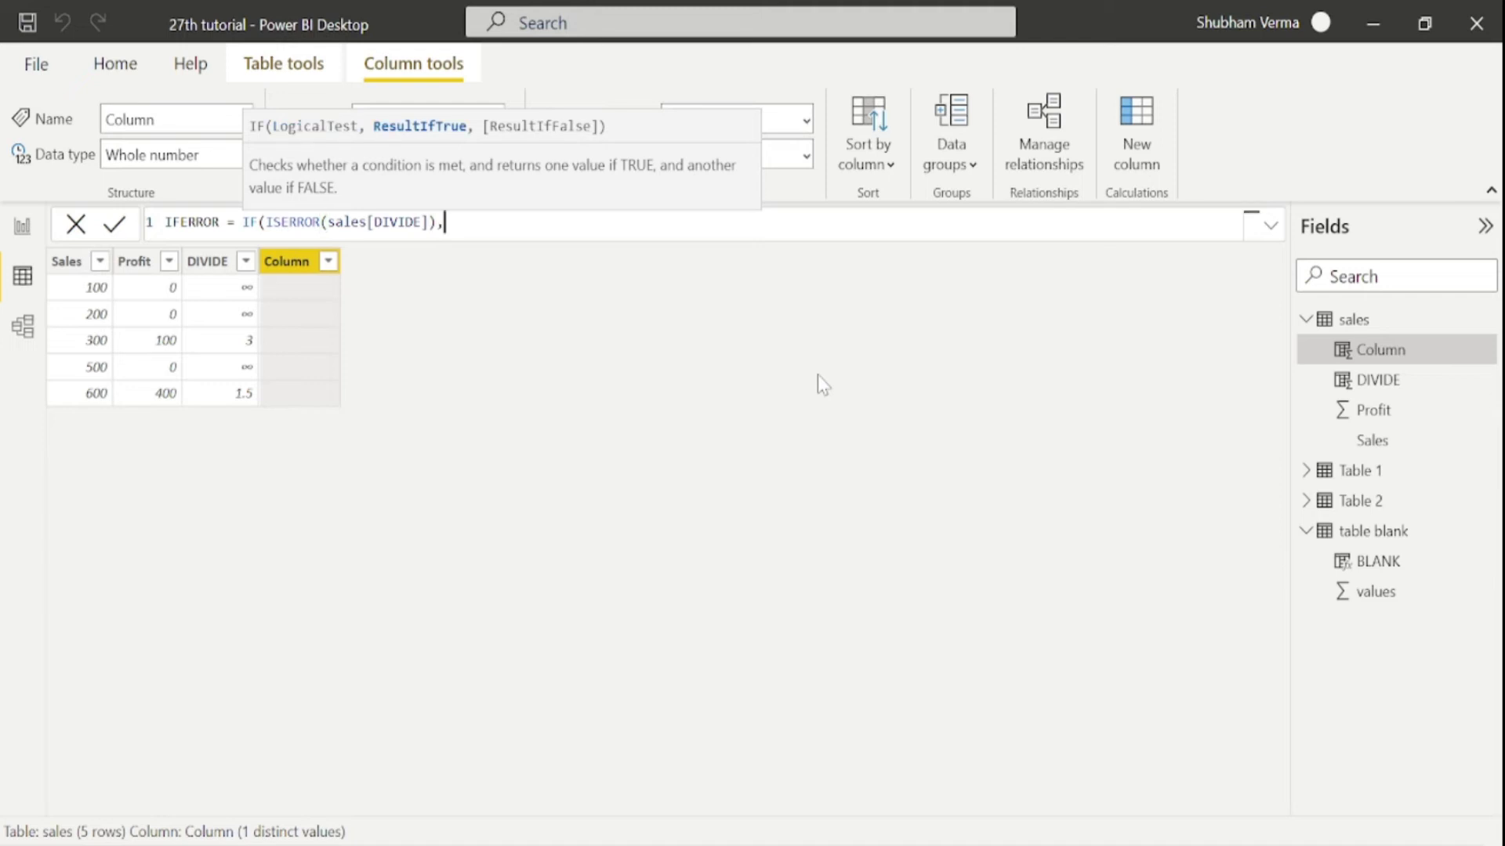
pyautogui.write('"')
pyautogui.write('ERROR",')
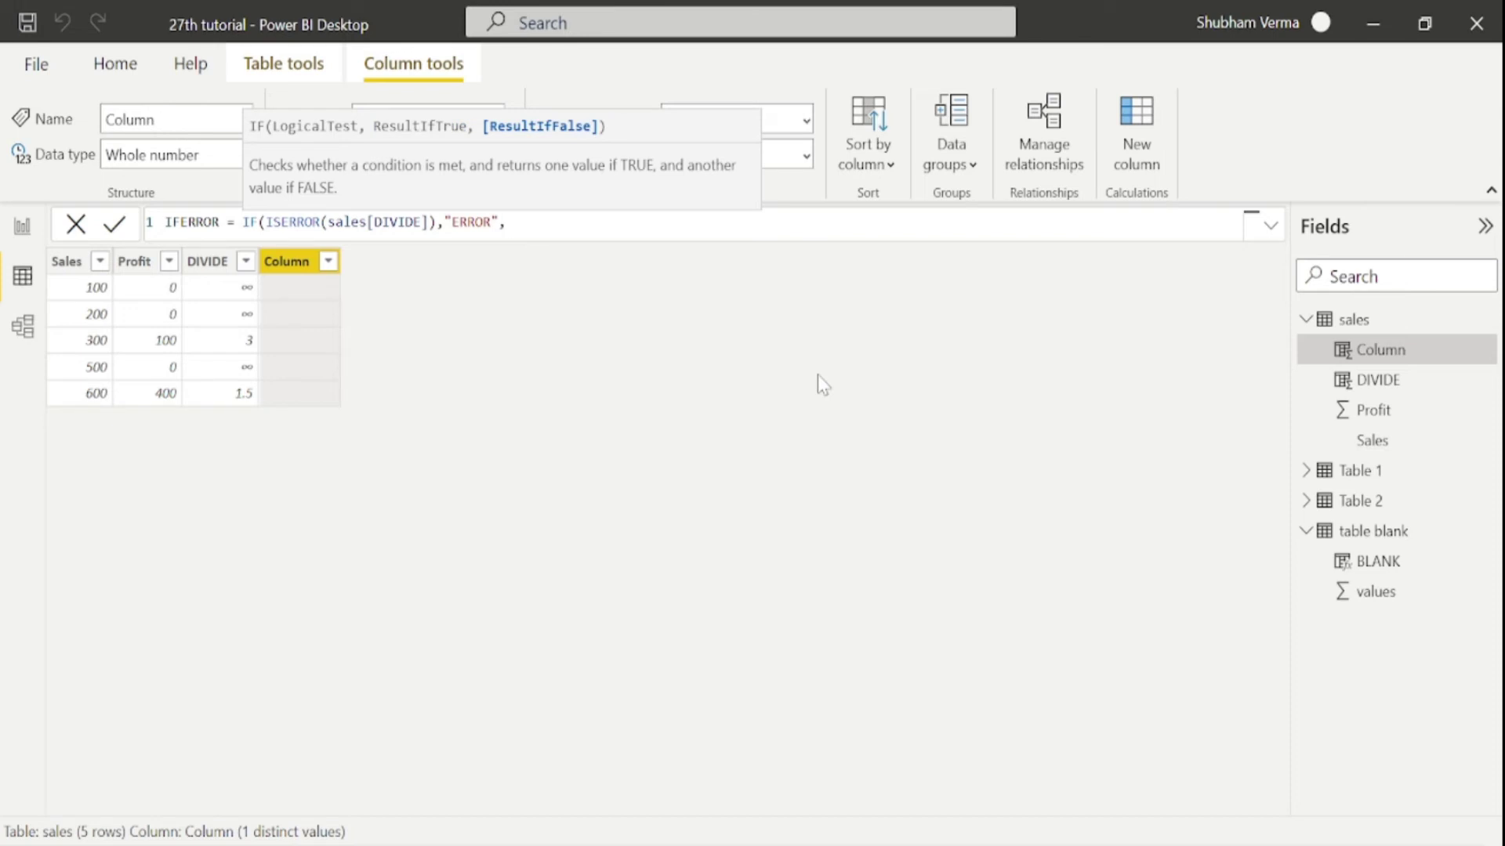
pyautogui.write('"NOT ERROR")')
pyautogui.press('Return')
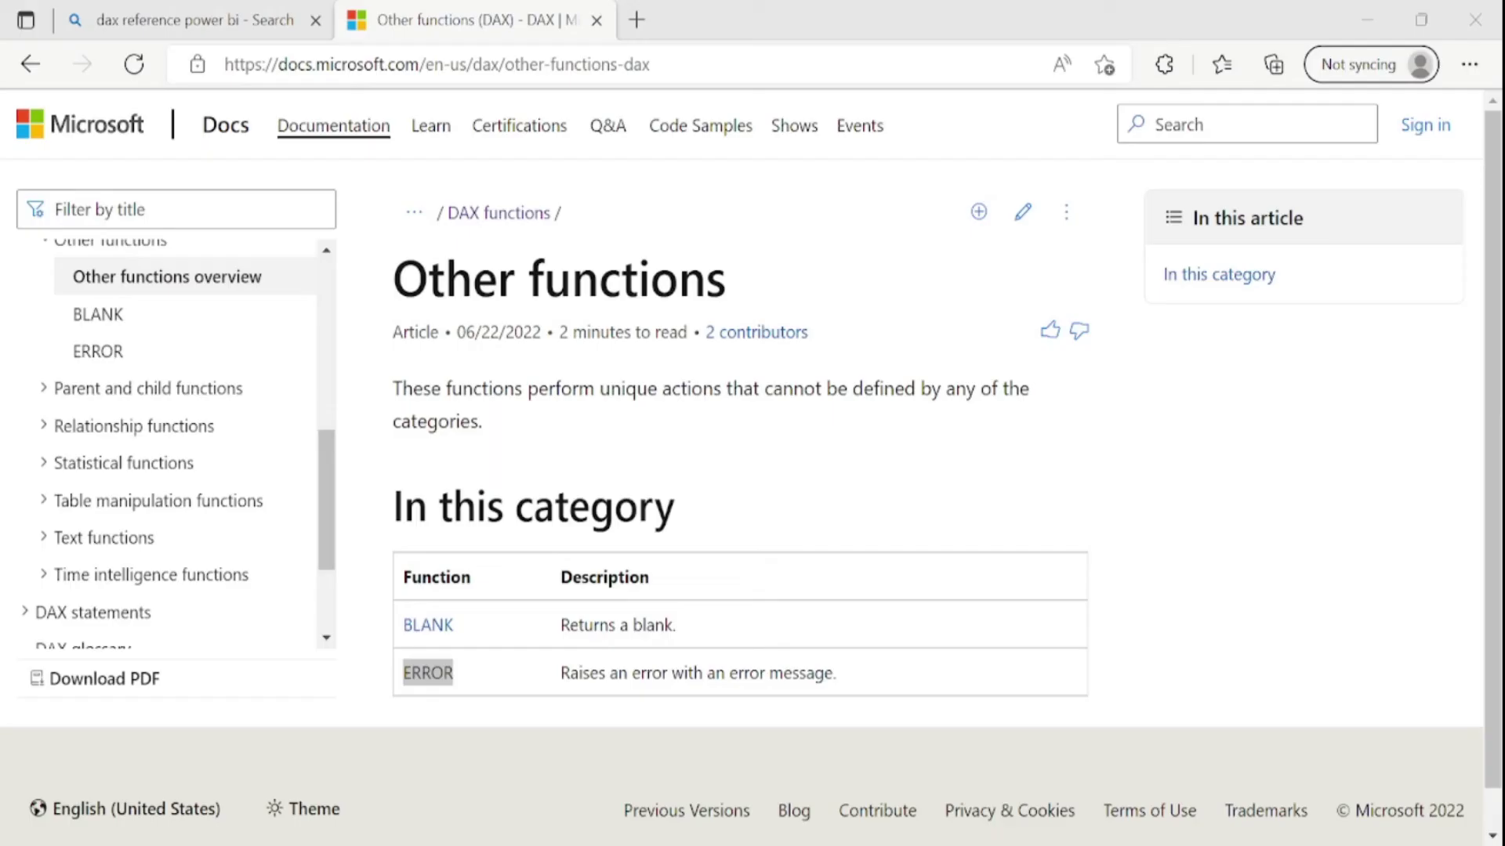
# - Bring the Edge DAX Other functions docs page back to the front
pyautogui.hotkey('alt', 'Tab')
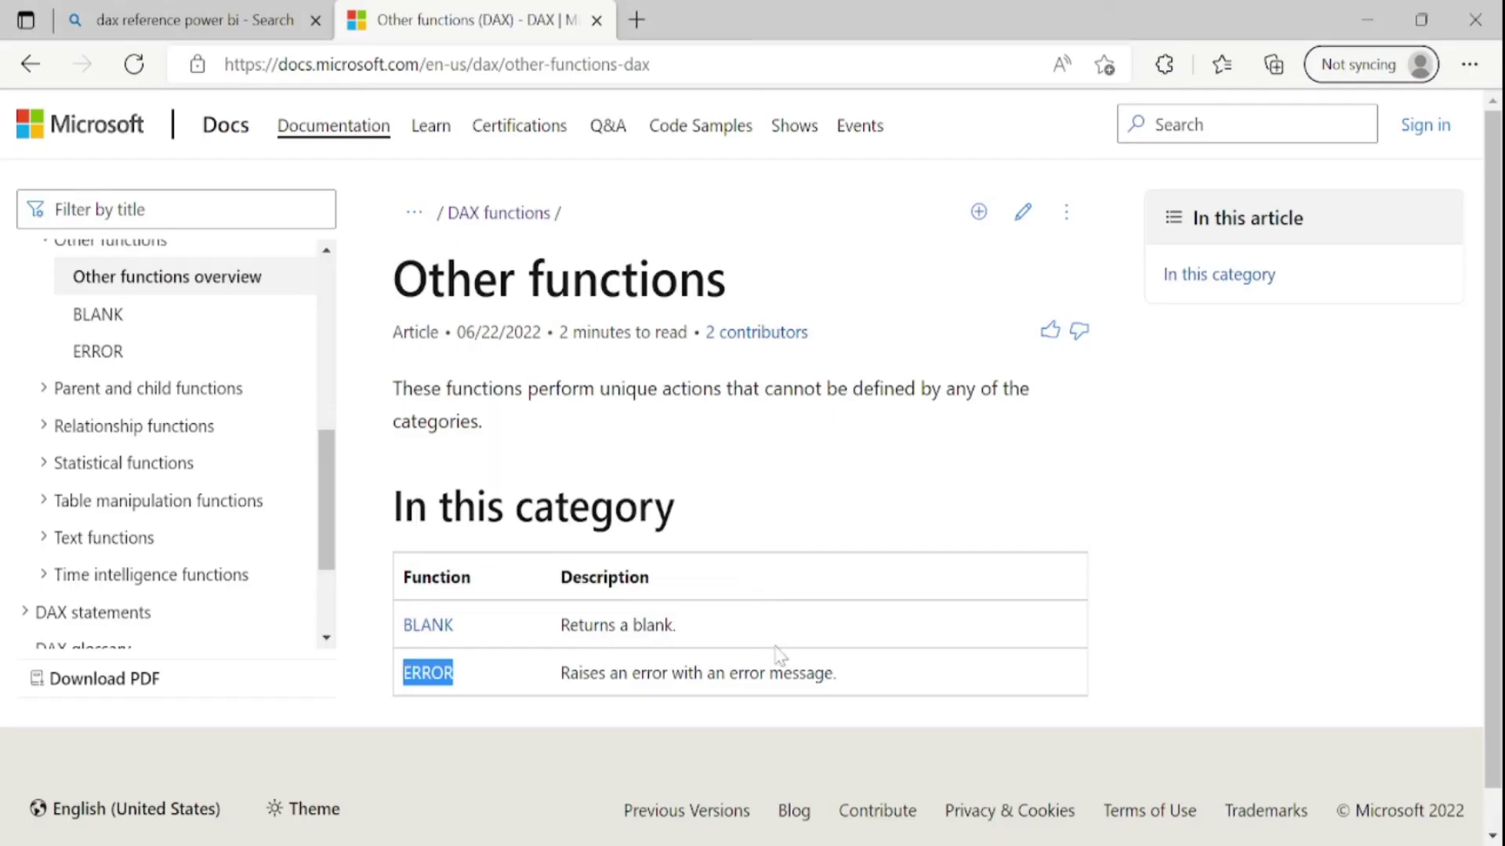
# - Look up RELATED on the DAX Relationship functions page, then open Table 1 in Power BI
pyautogui.click(30, 64)
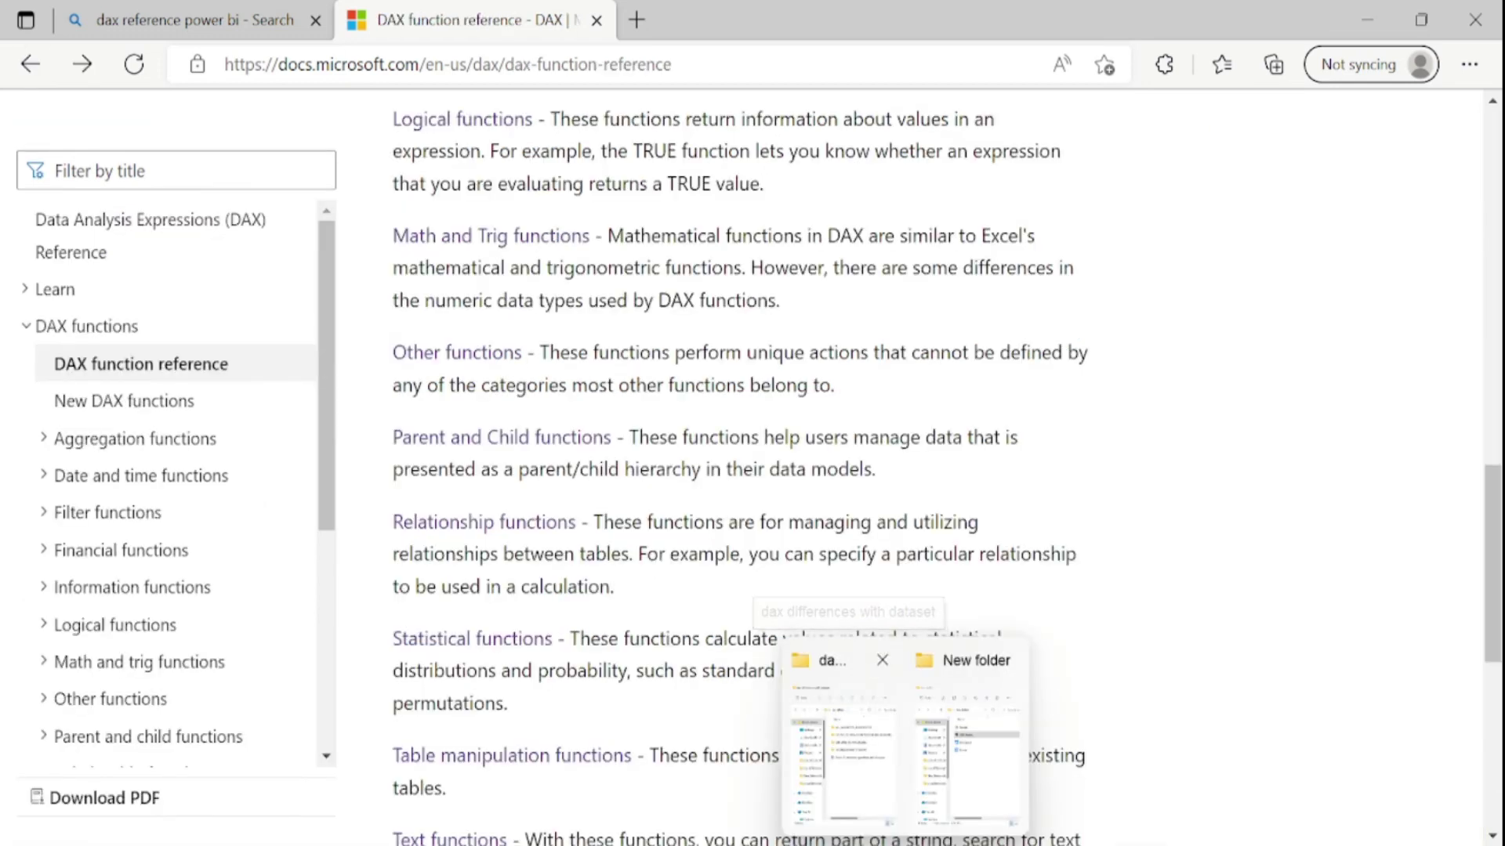
pyautogui.click(481, 523)
pyautogui.scroll(-3, 372, 504)
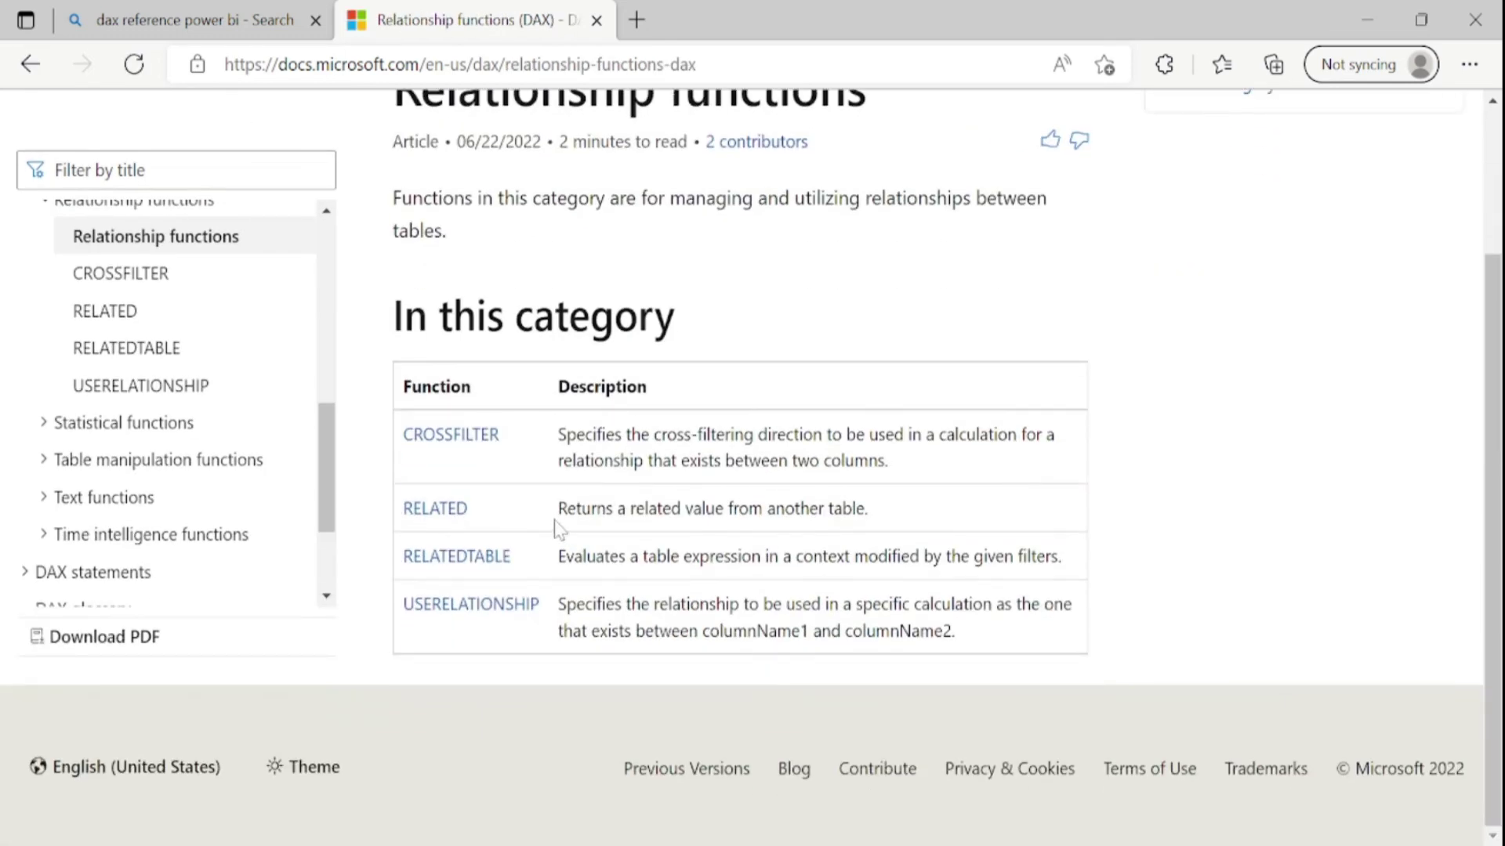
pyautogui.moveTo(494, 521); pyautogui.dragTo(405, 508)
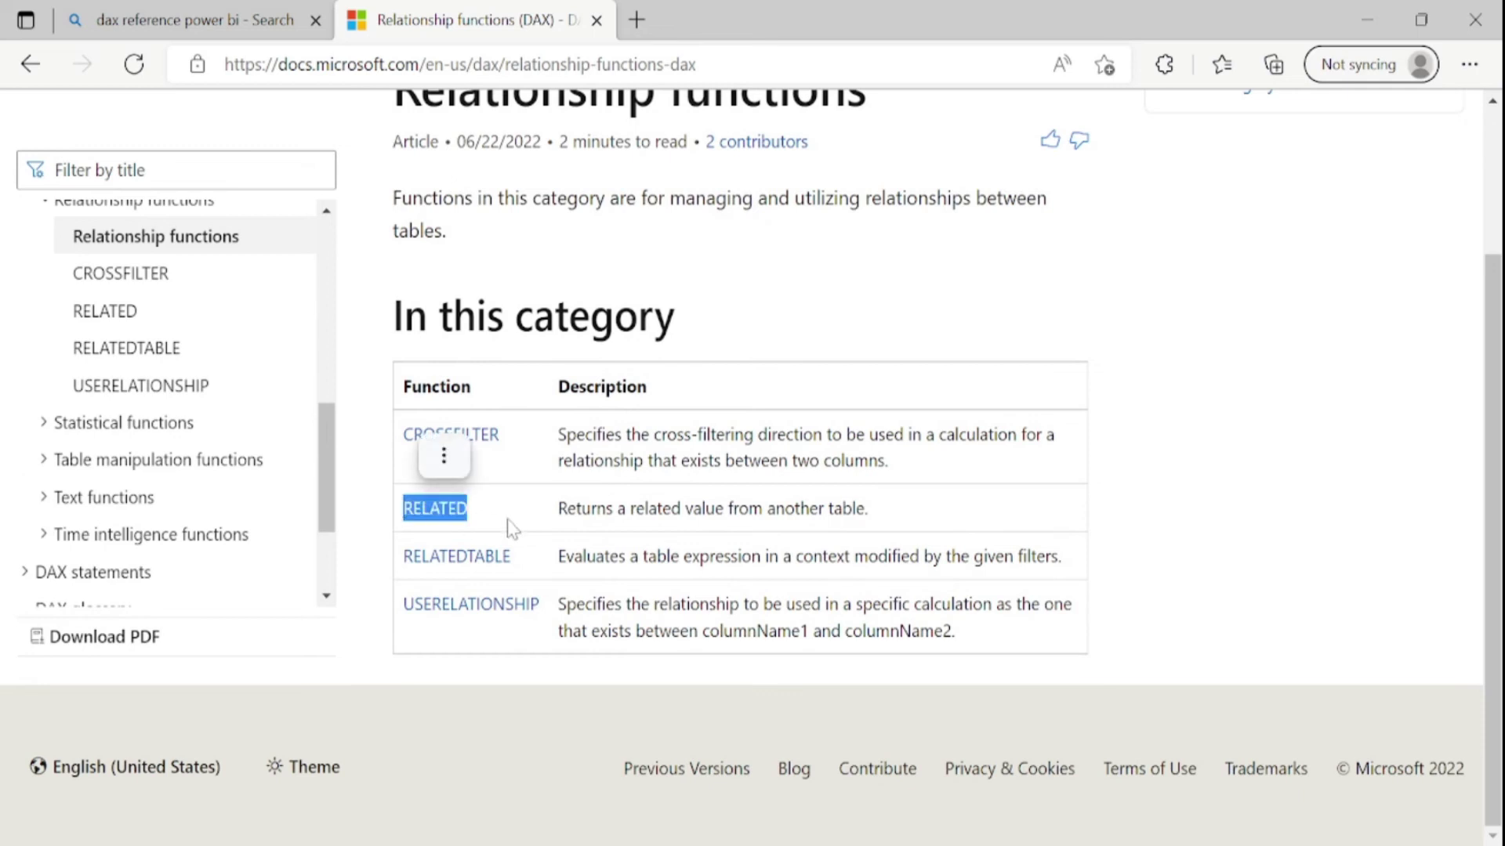
pyautogui.scroll(3, 510, 528)
pyautogui.scroll(-3, 504, 598)
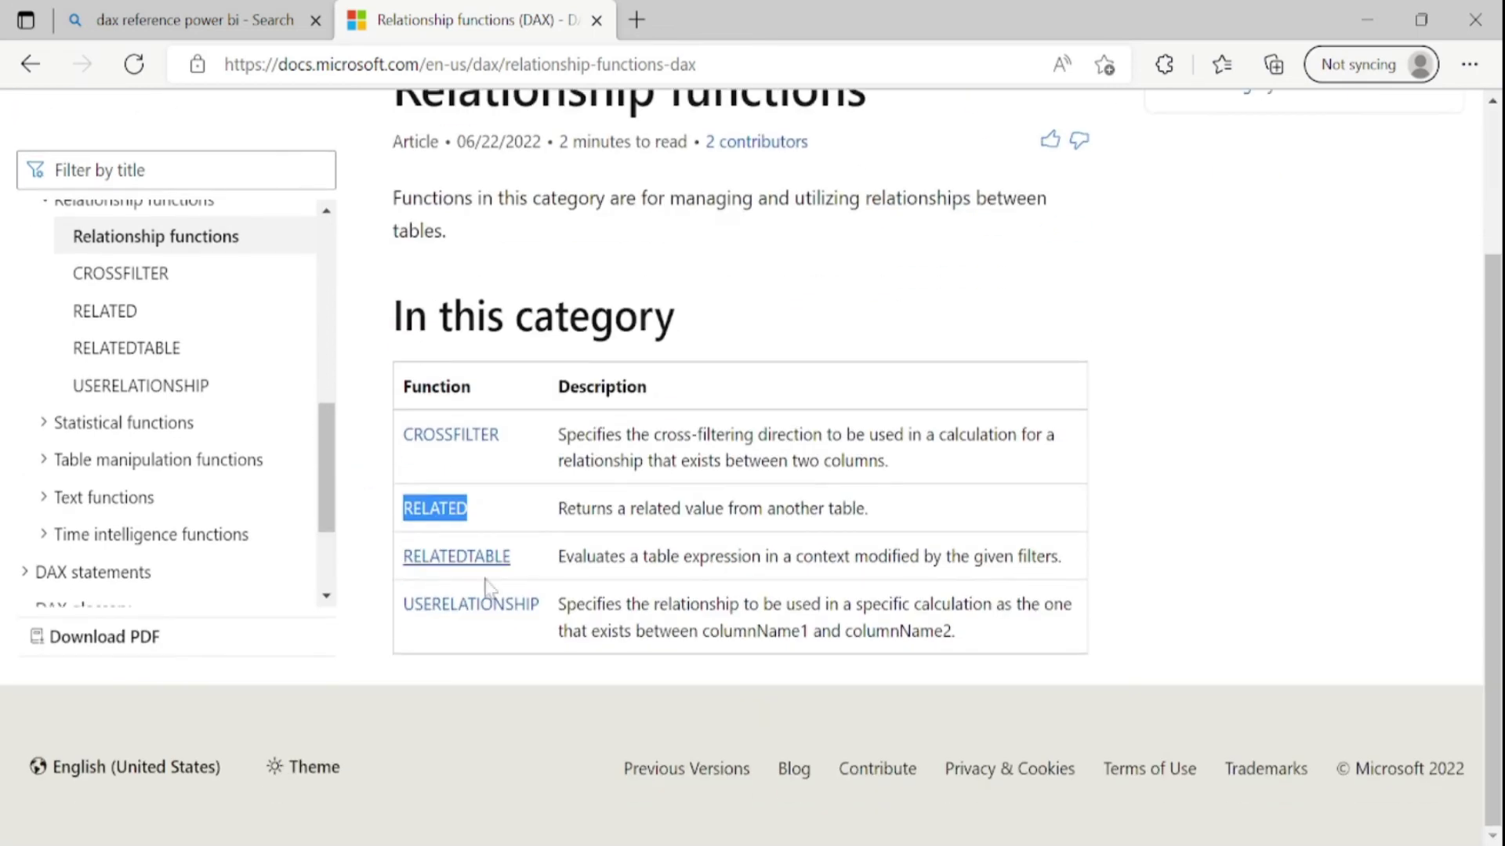
pyautogui.scroll(3, 486, 464)
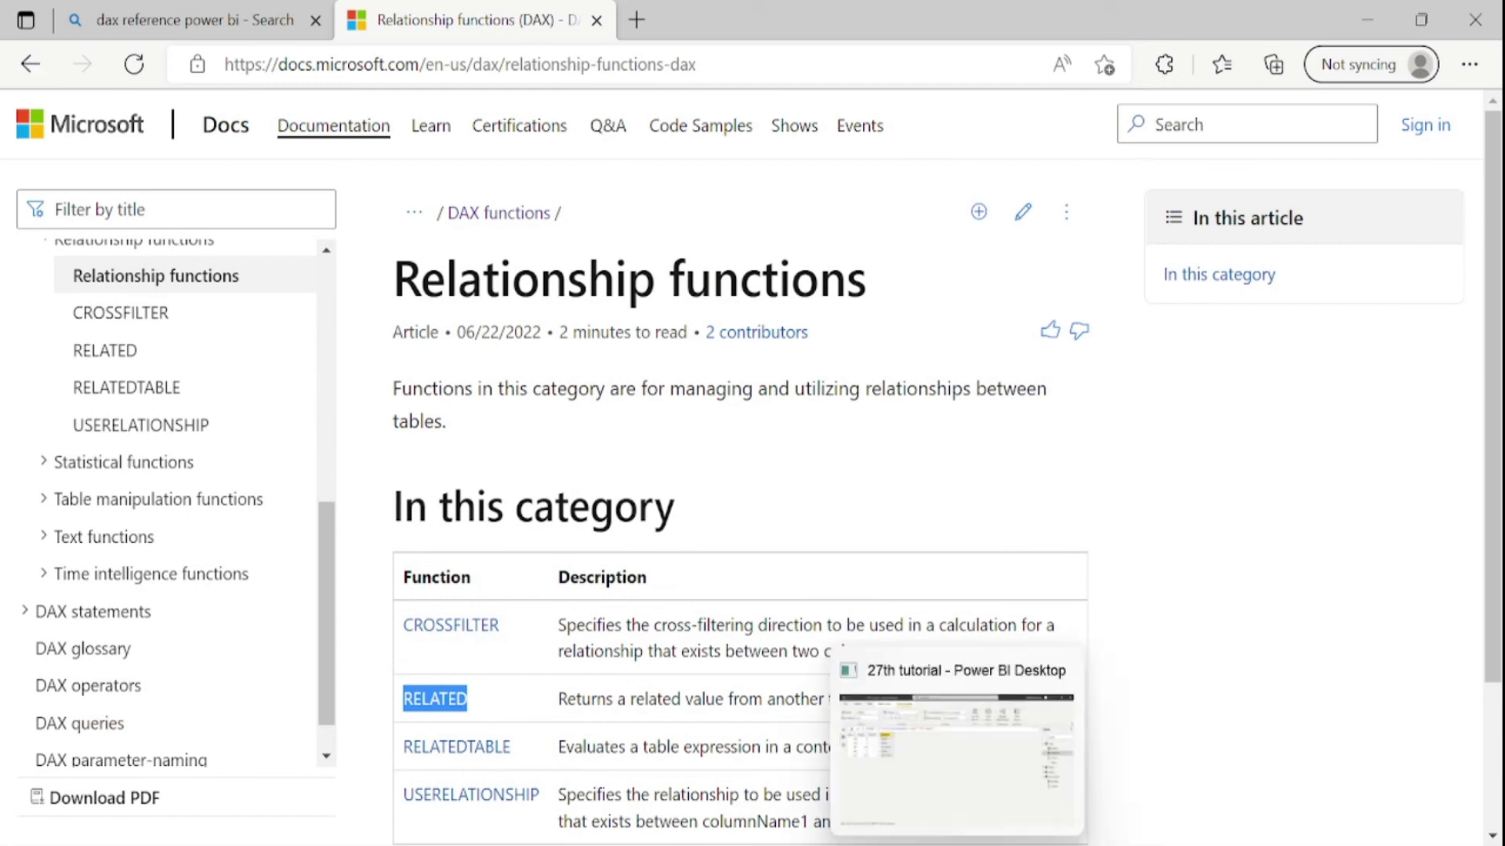
pyautogui.click(1070, 752)
pyautogui.click(1359, 349)
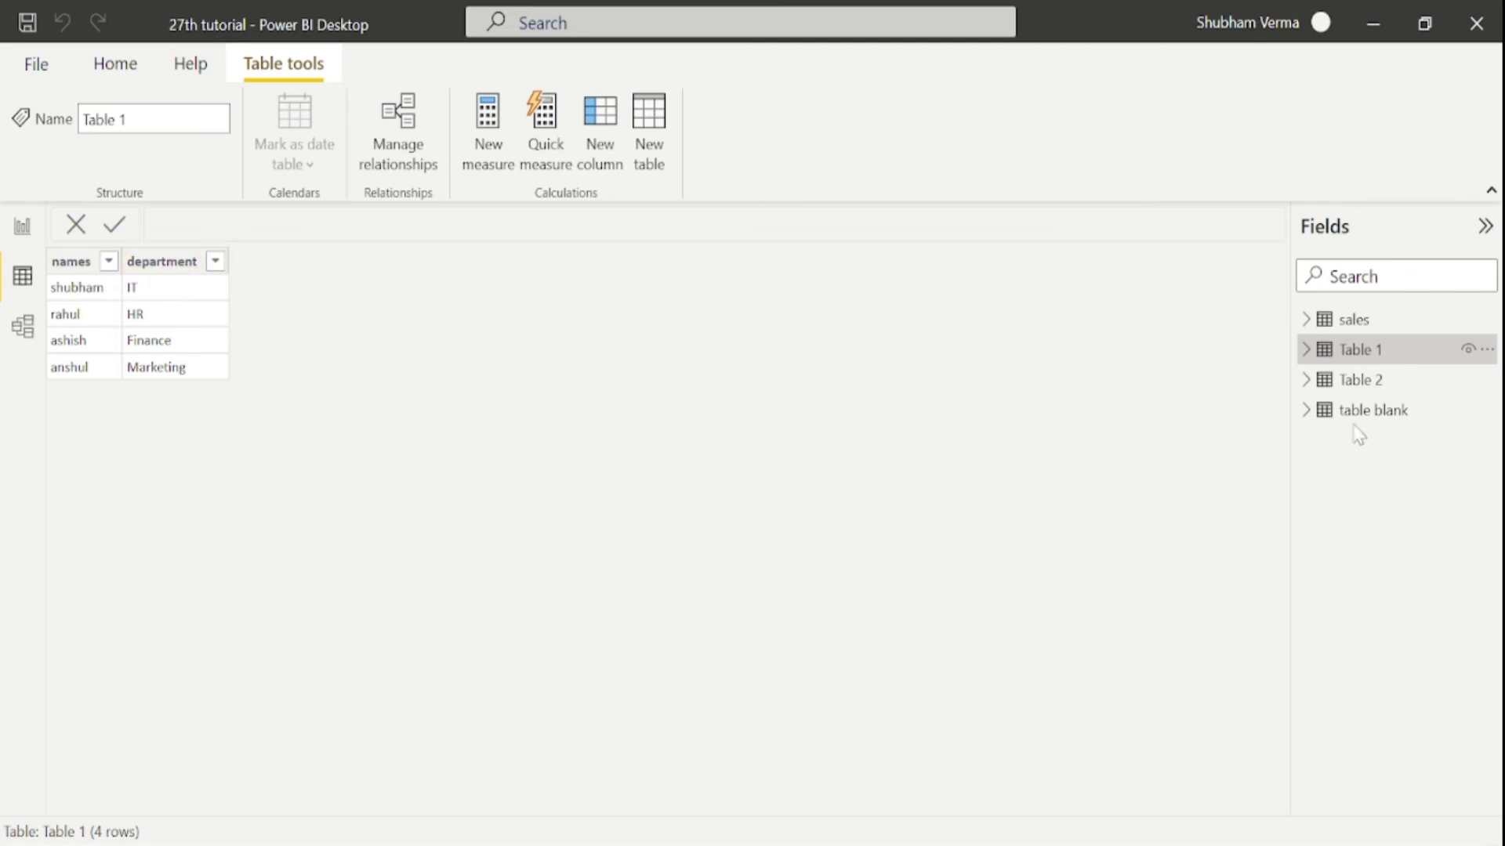
# - Compare Table 2's names and sales with Table 1's names and departments, ending on Table 1
pyautogui.click(1358, 380)
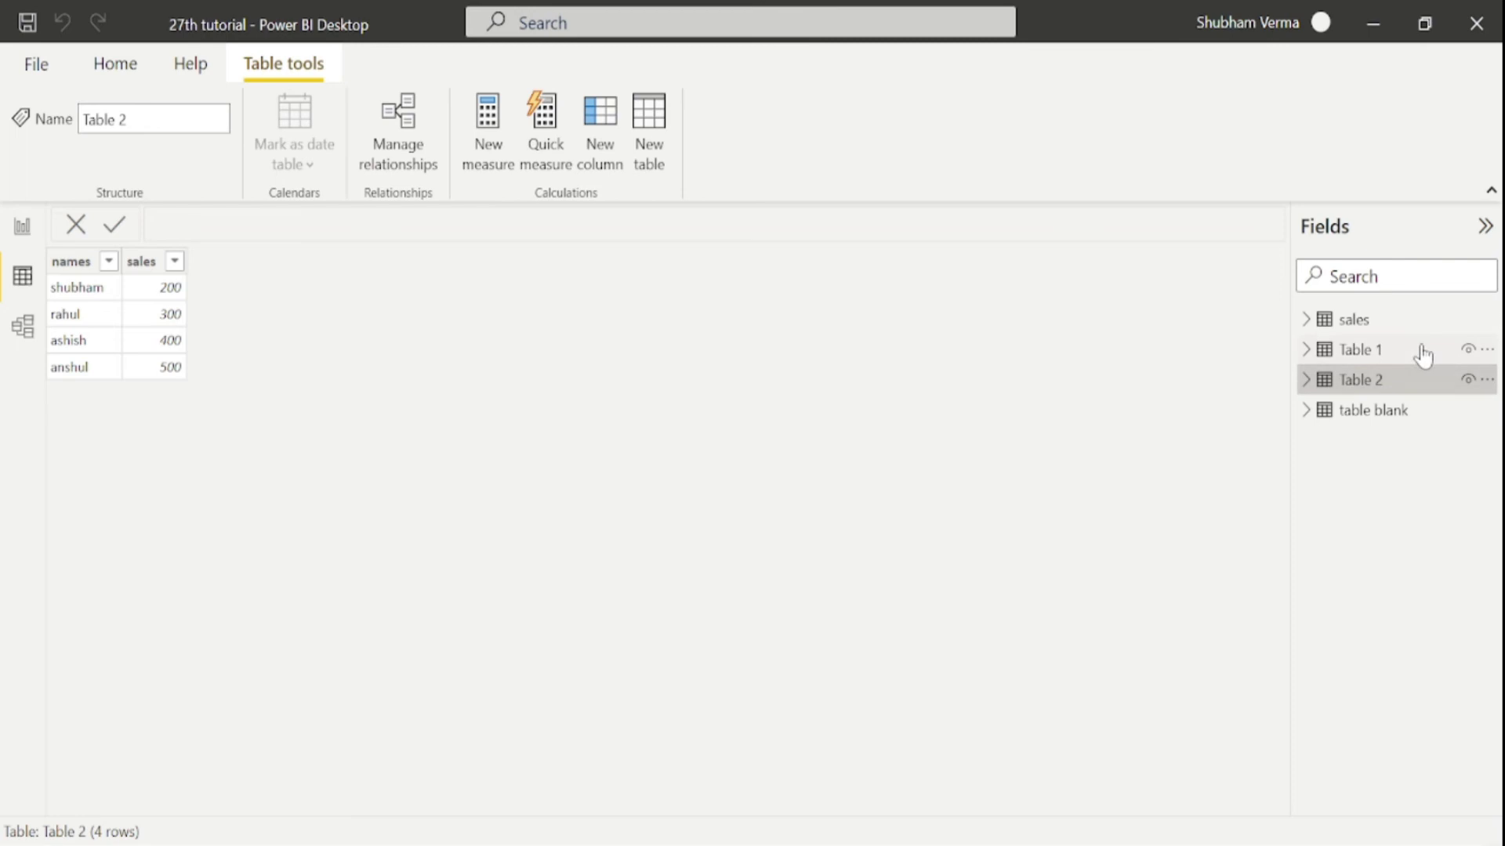
pyautogui.click(1371, 350)
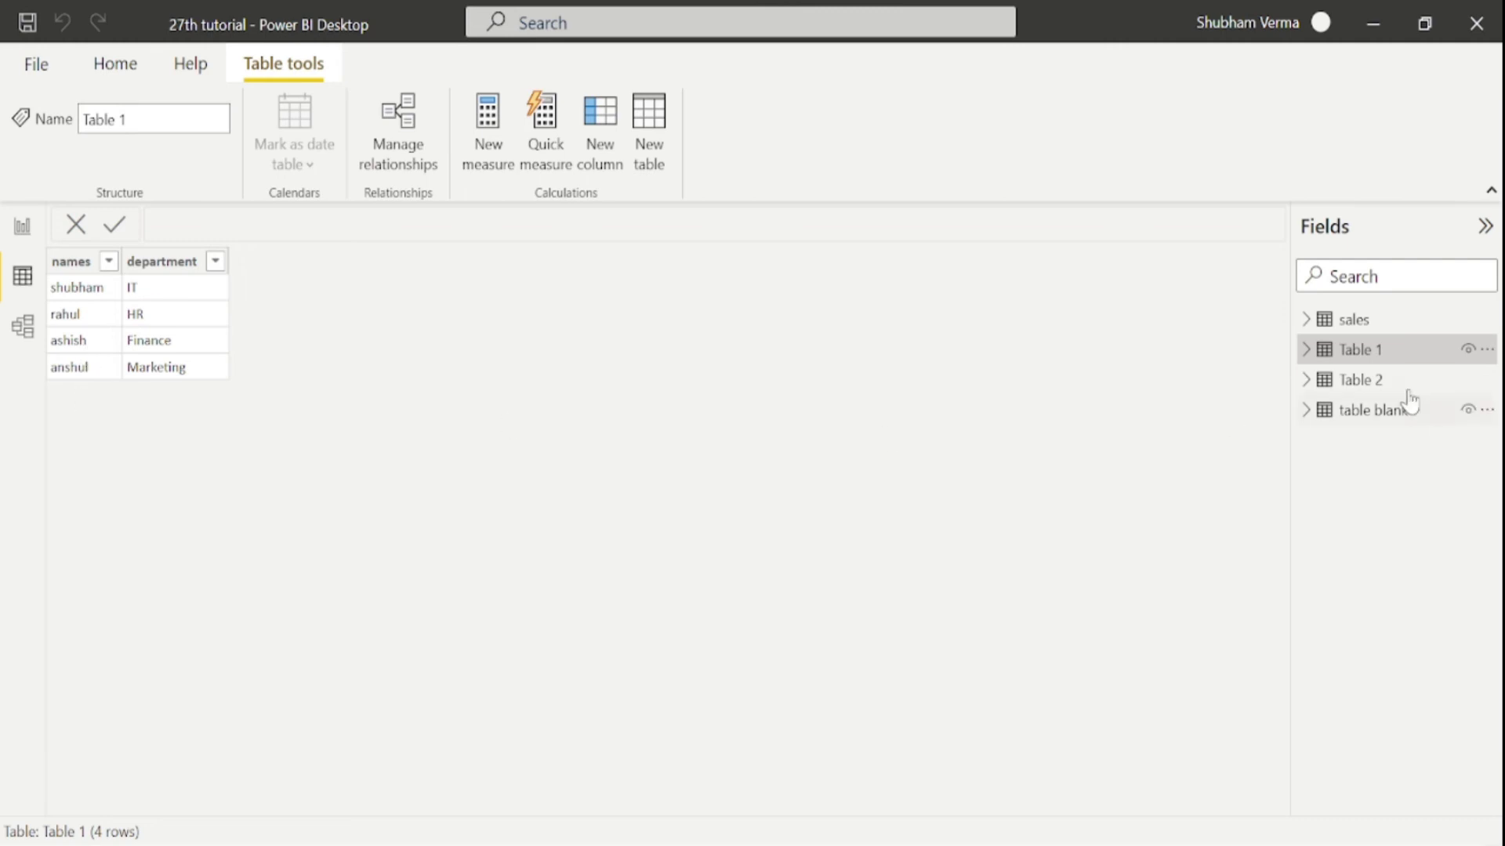
pyautogui.click(1360, 382)
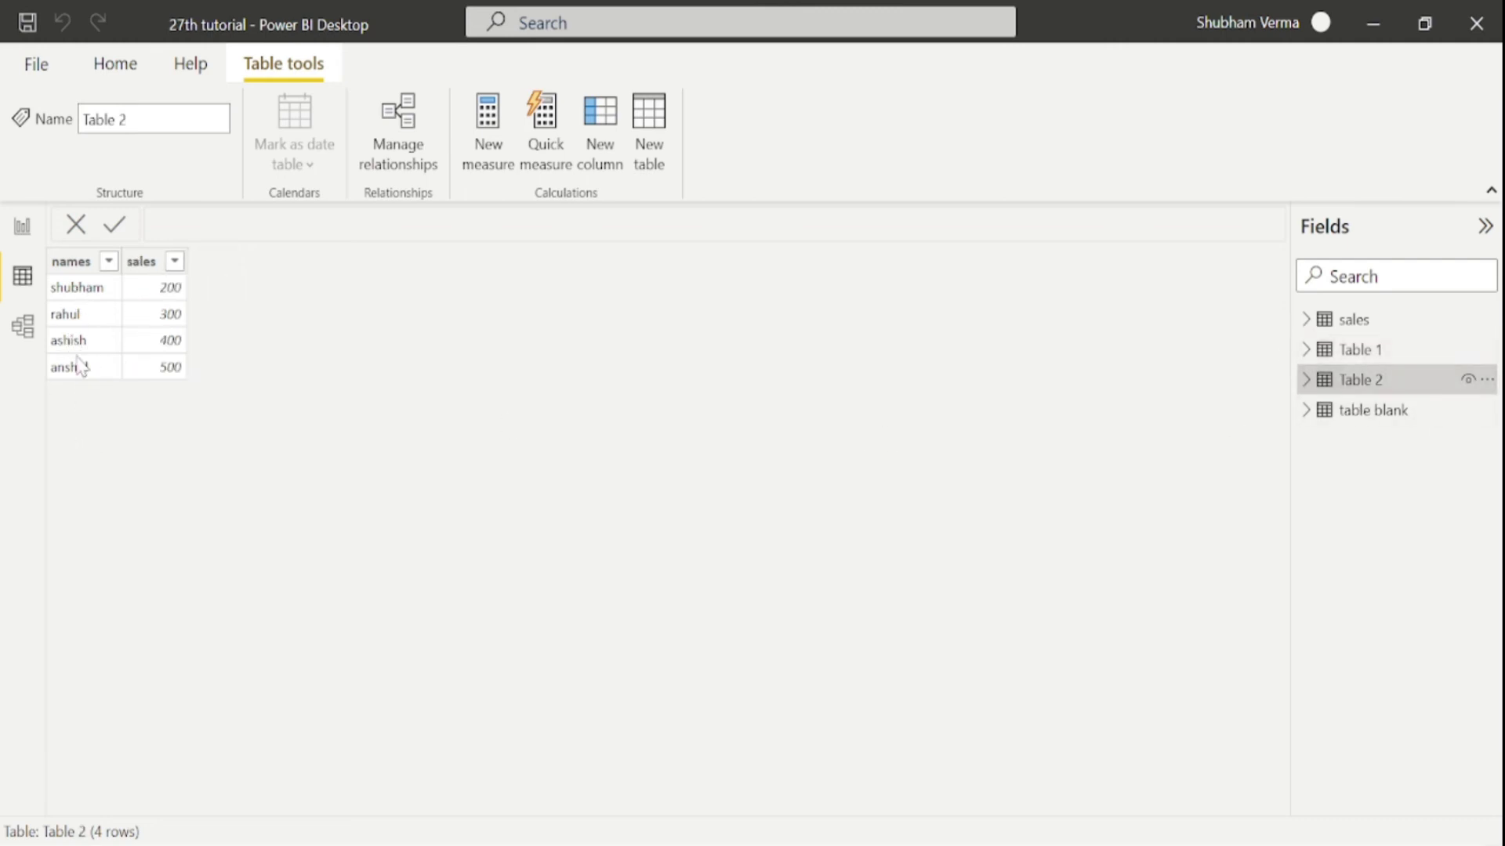
pyautogui.click(1355, 355)
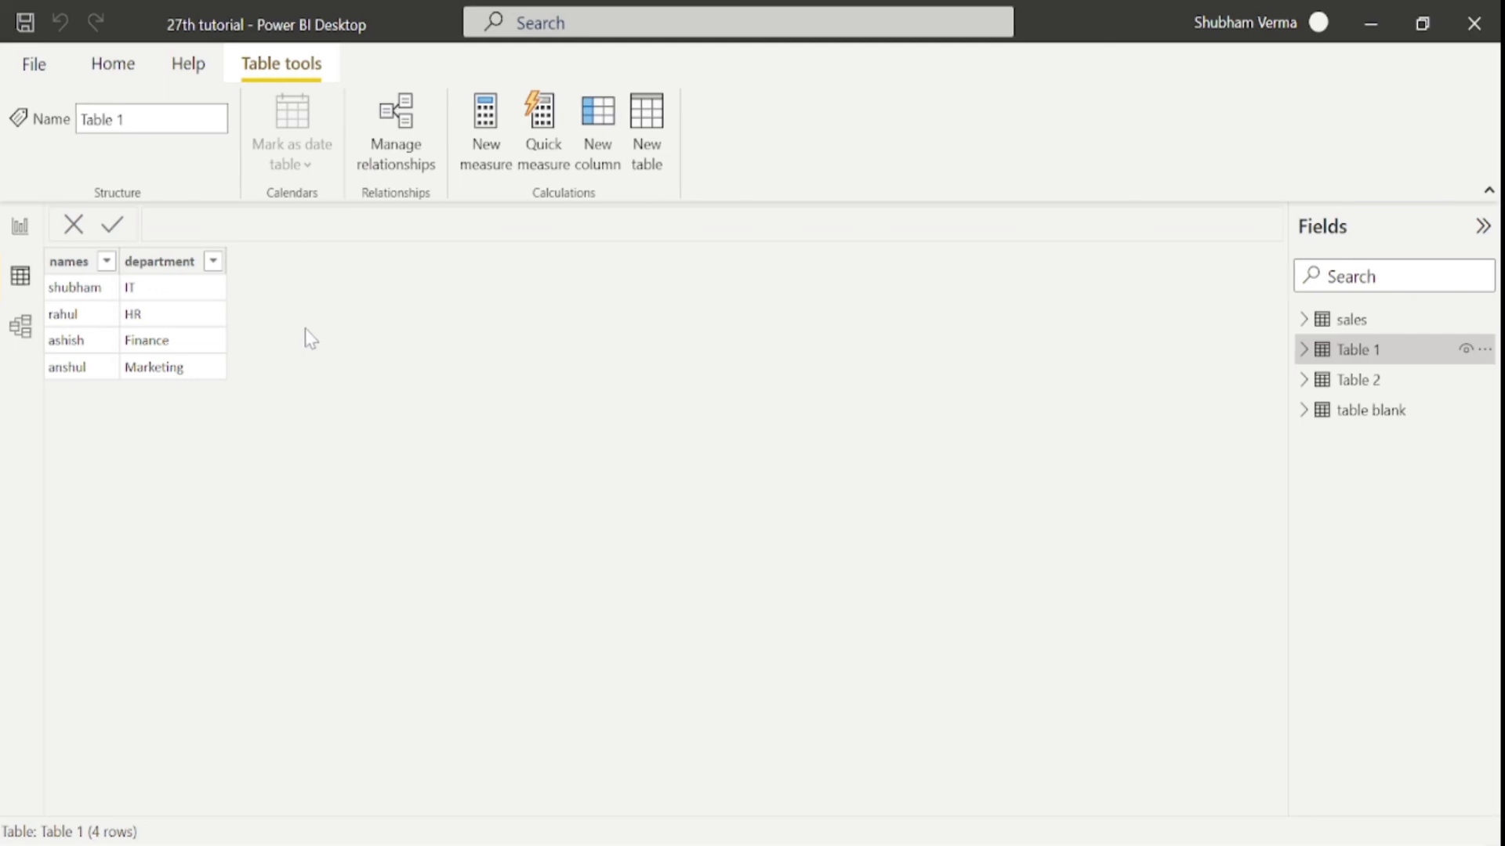
# - Add a Table 1 column RELATED = RELATED('Table 2'[sales]), giving 200, 300, 400, 500
pyautogui.click(611, 176)
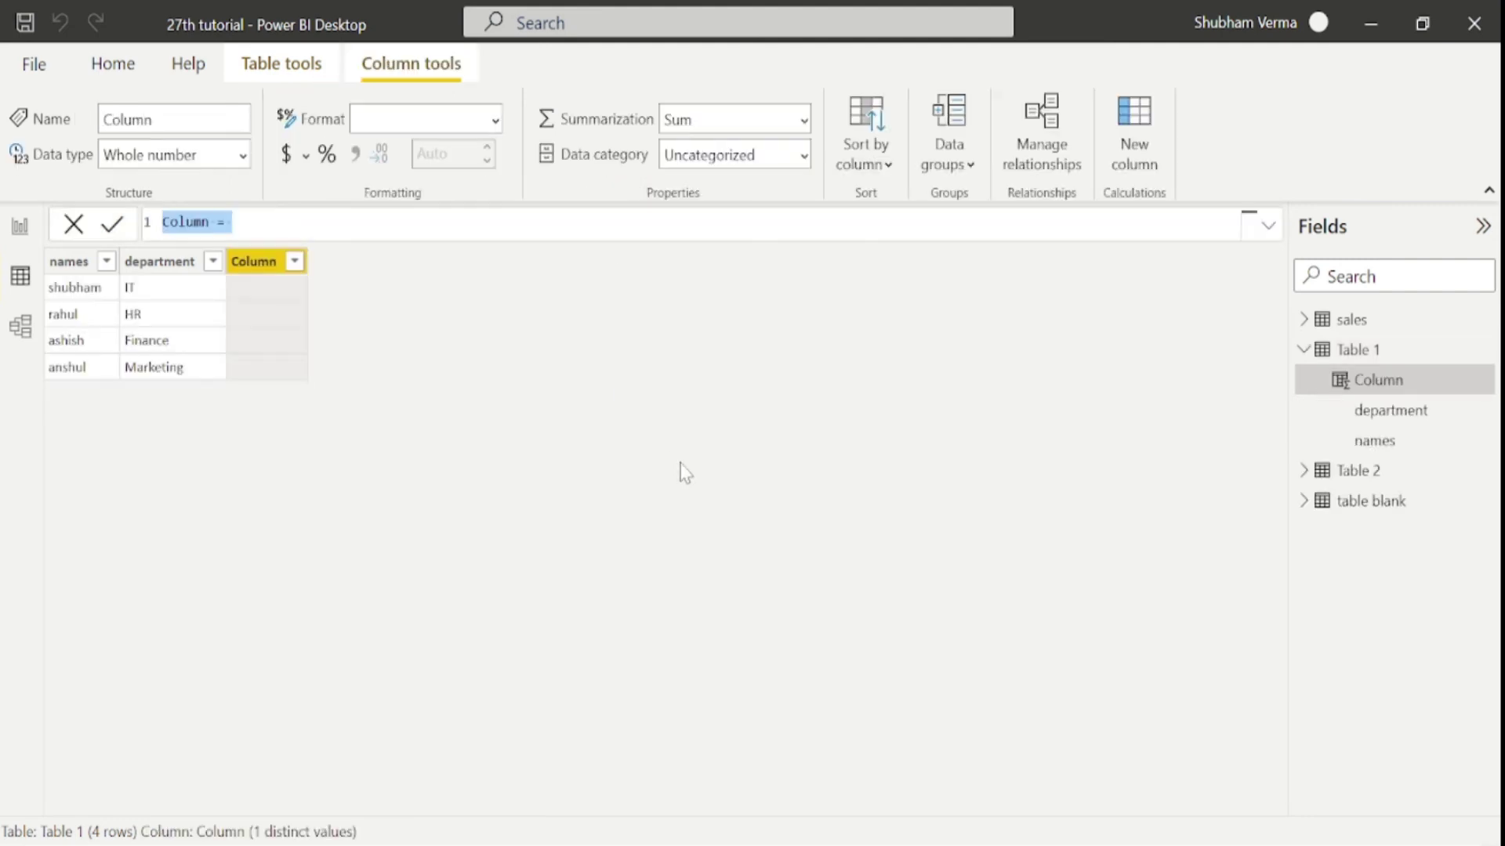
pyautogui.press('BackSpace')
pyautogui.write('RE')
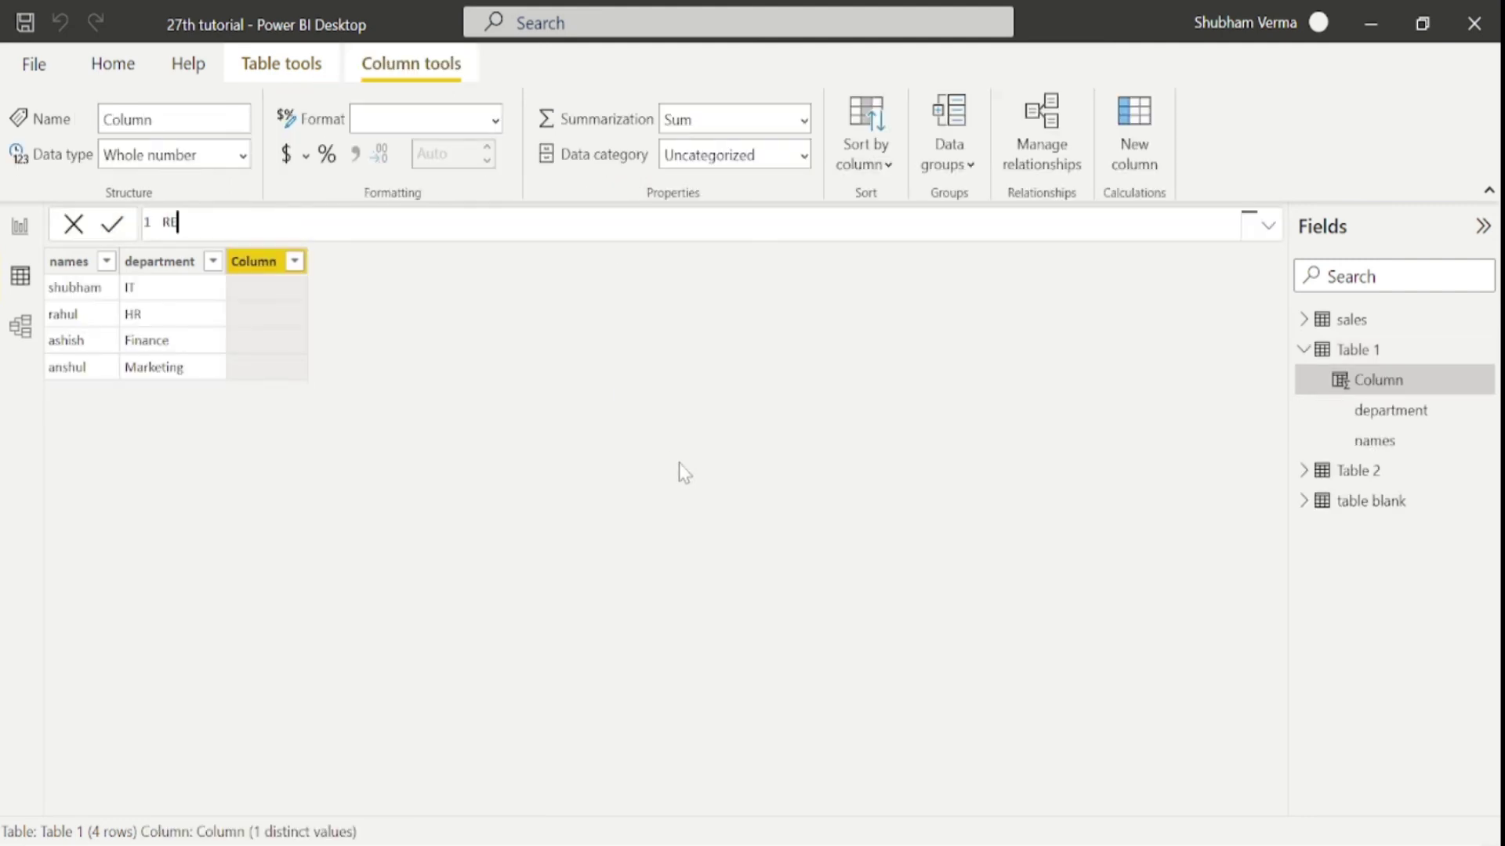
pyautogui.write('LATED = RELATE')
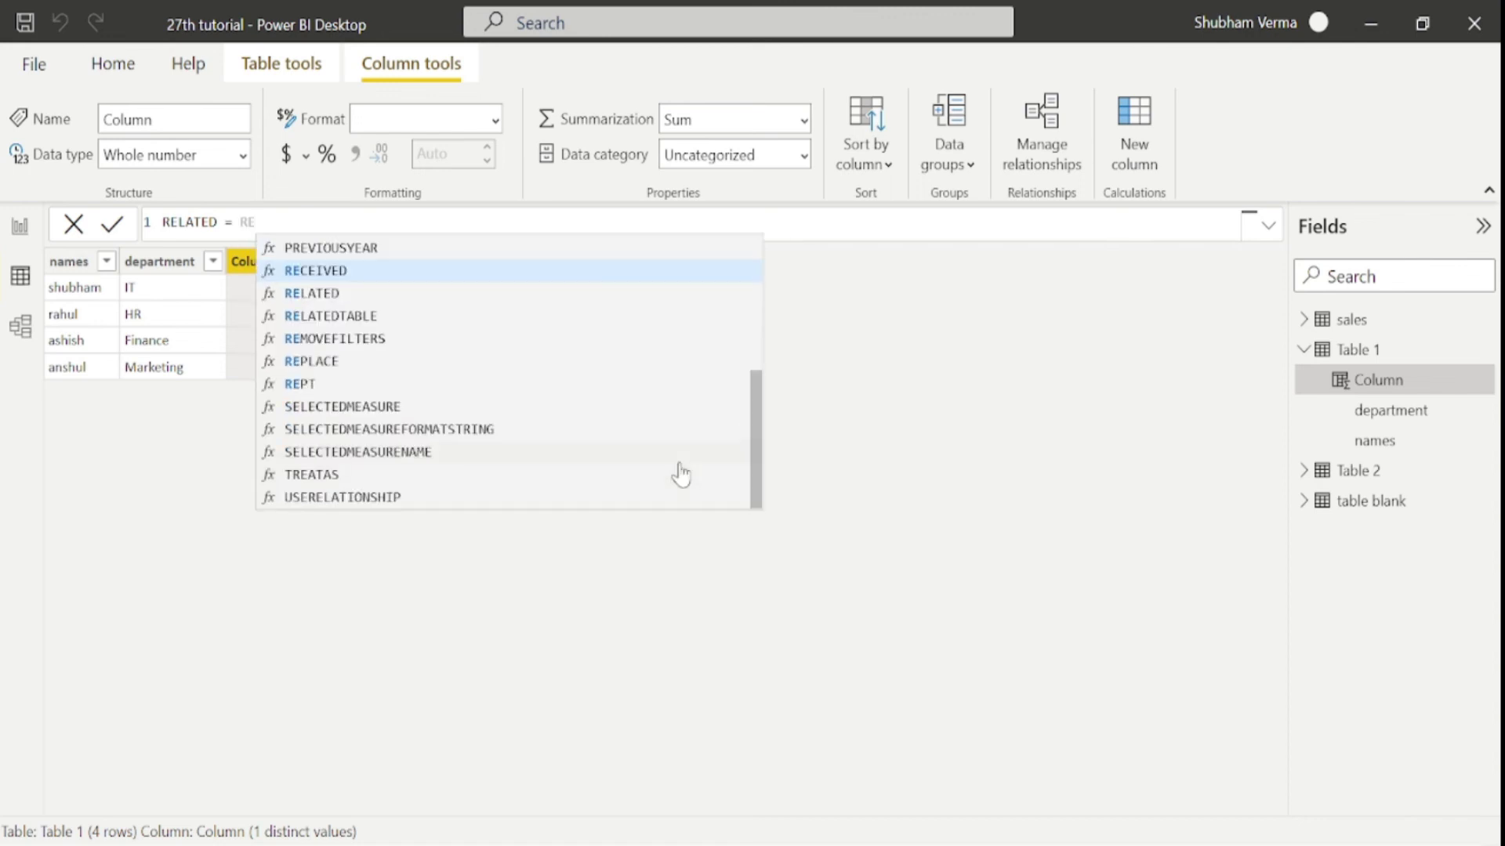
pyautogui.write('D(')
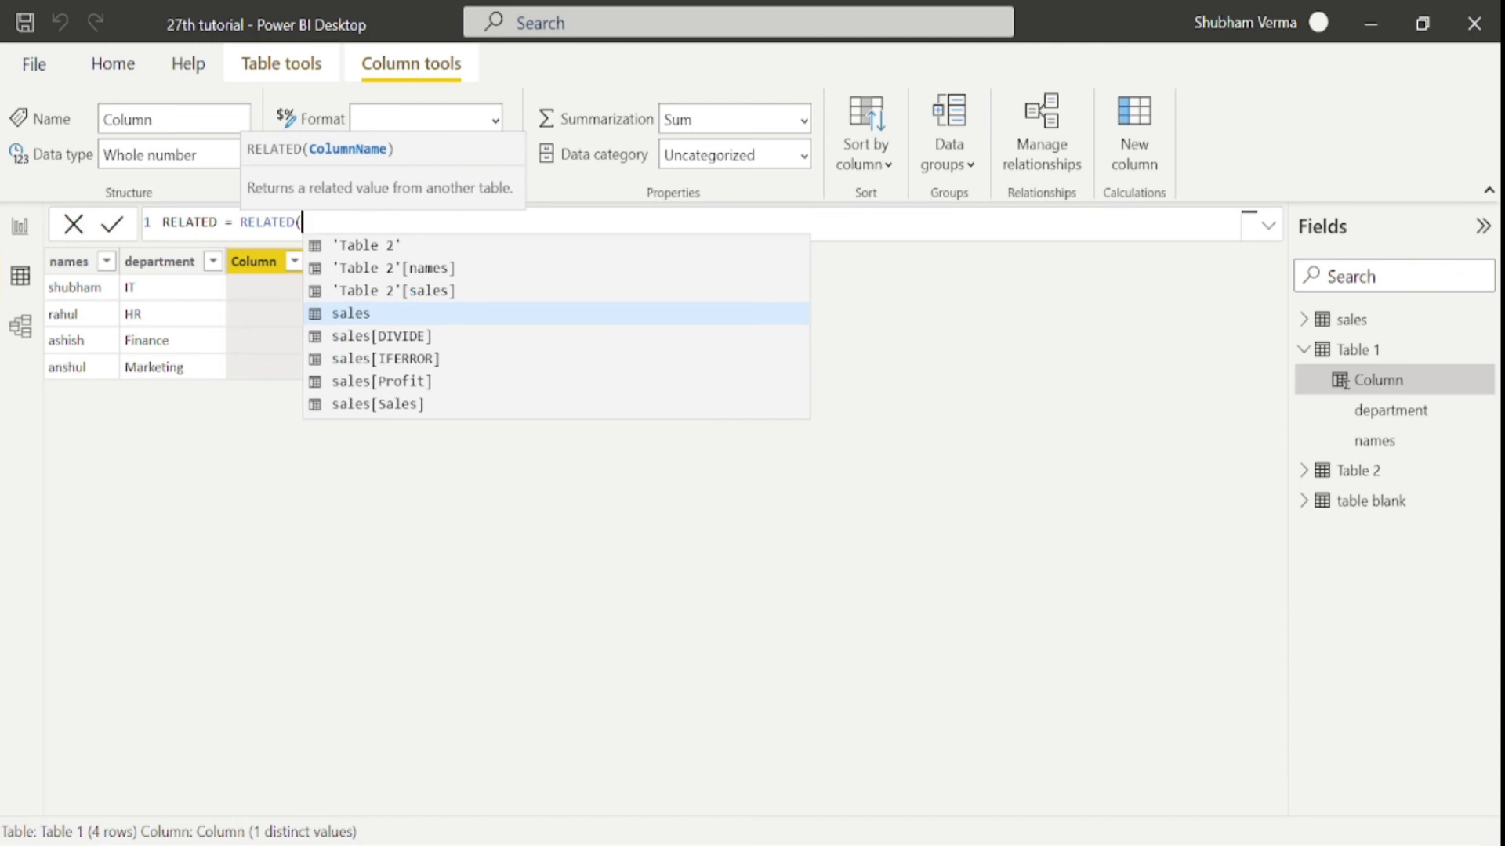
pyautogui.write('SAL')
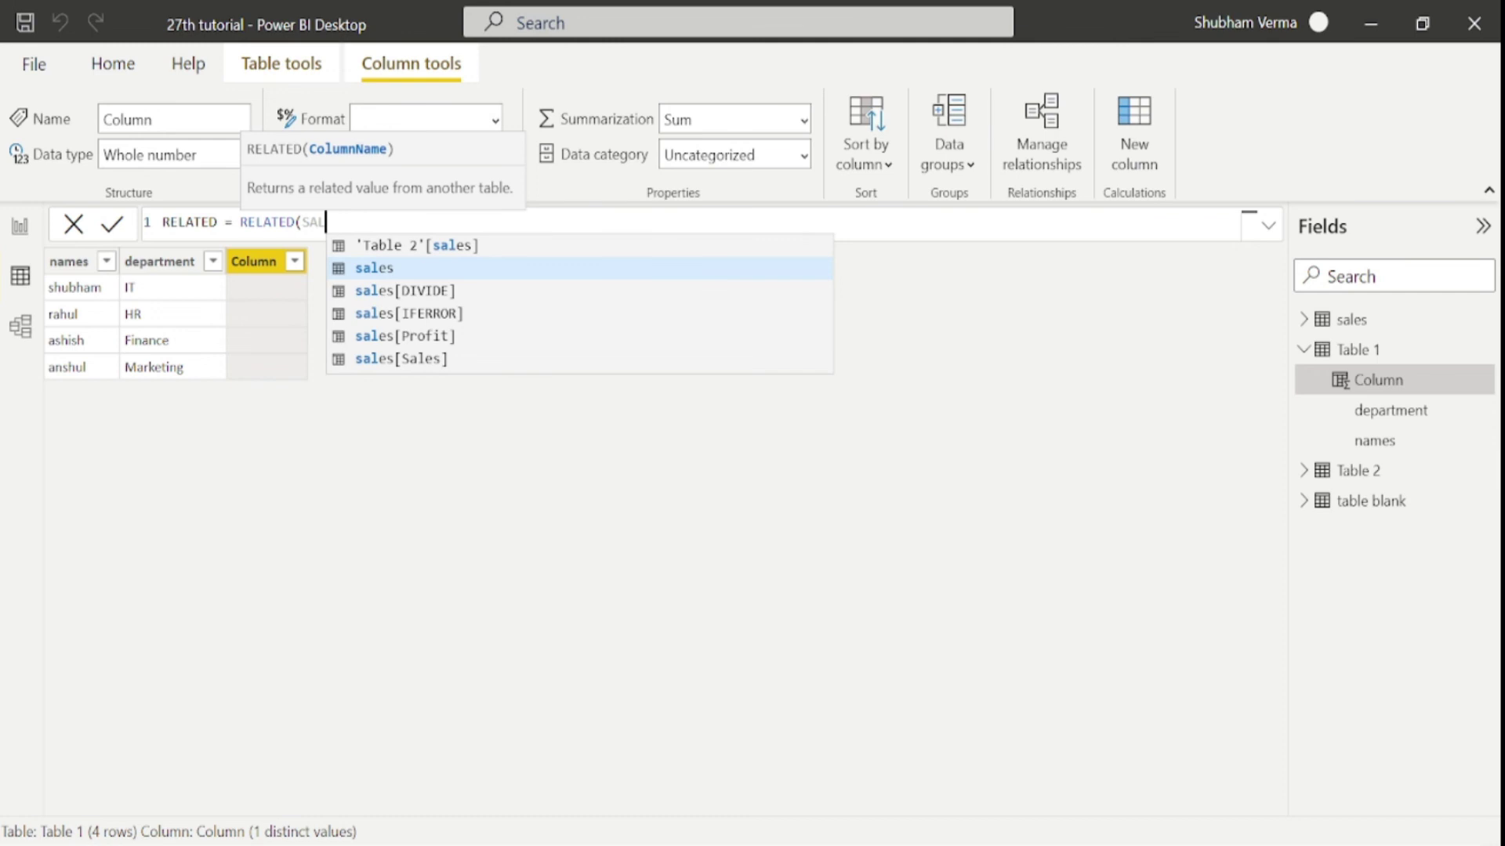
pyautogui.click(429, 249)
pyautogui.write(')')
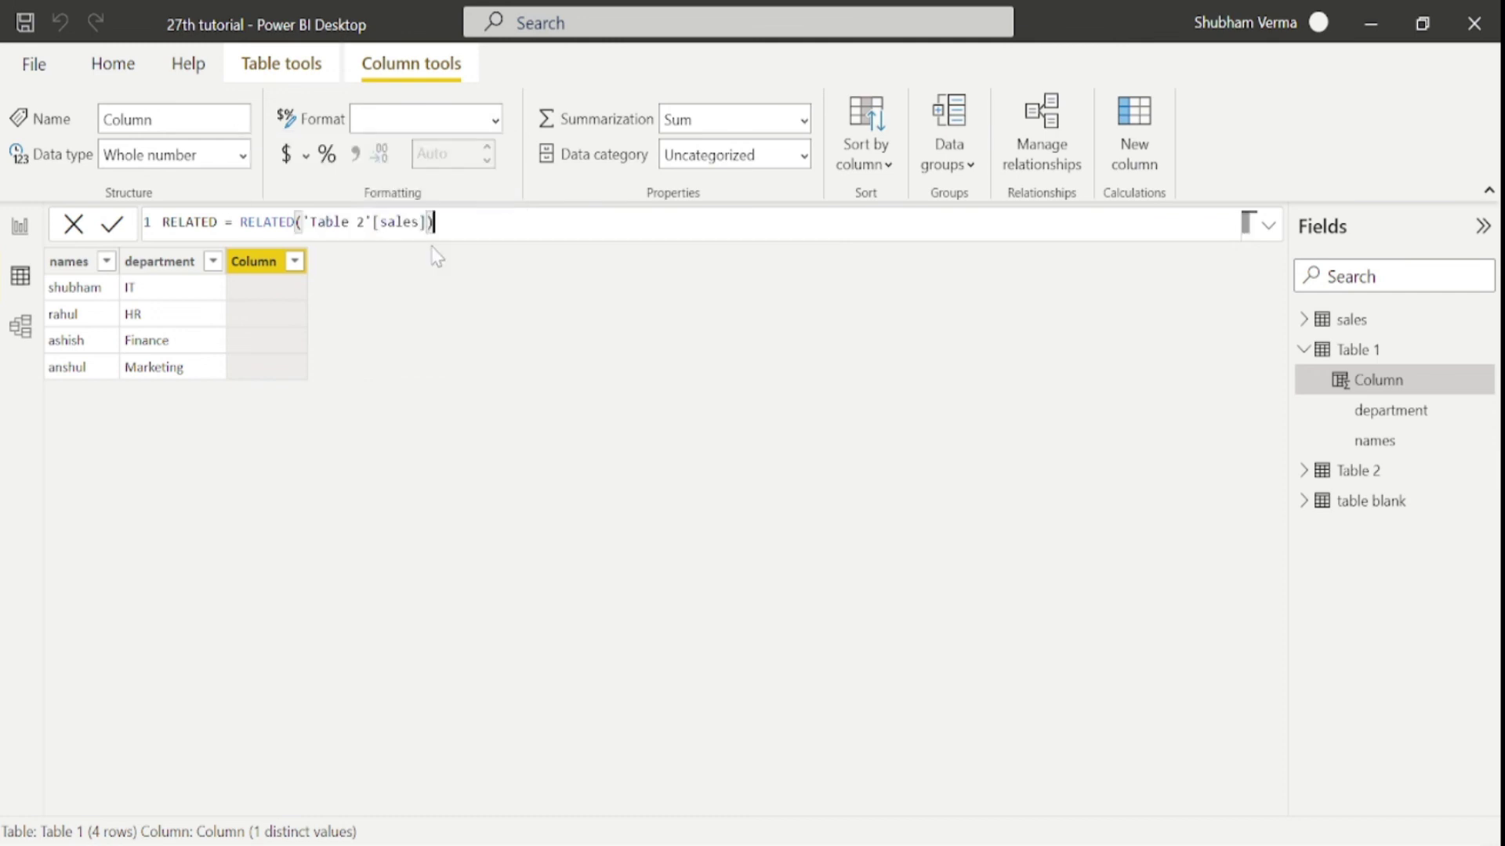
pyautogui.press('Return')
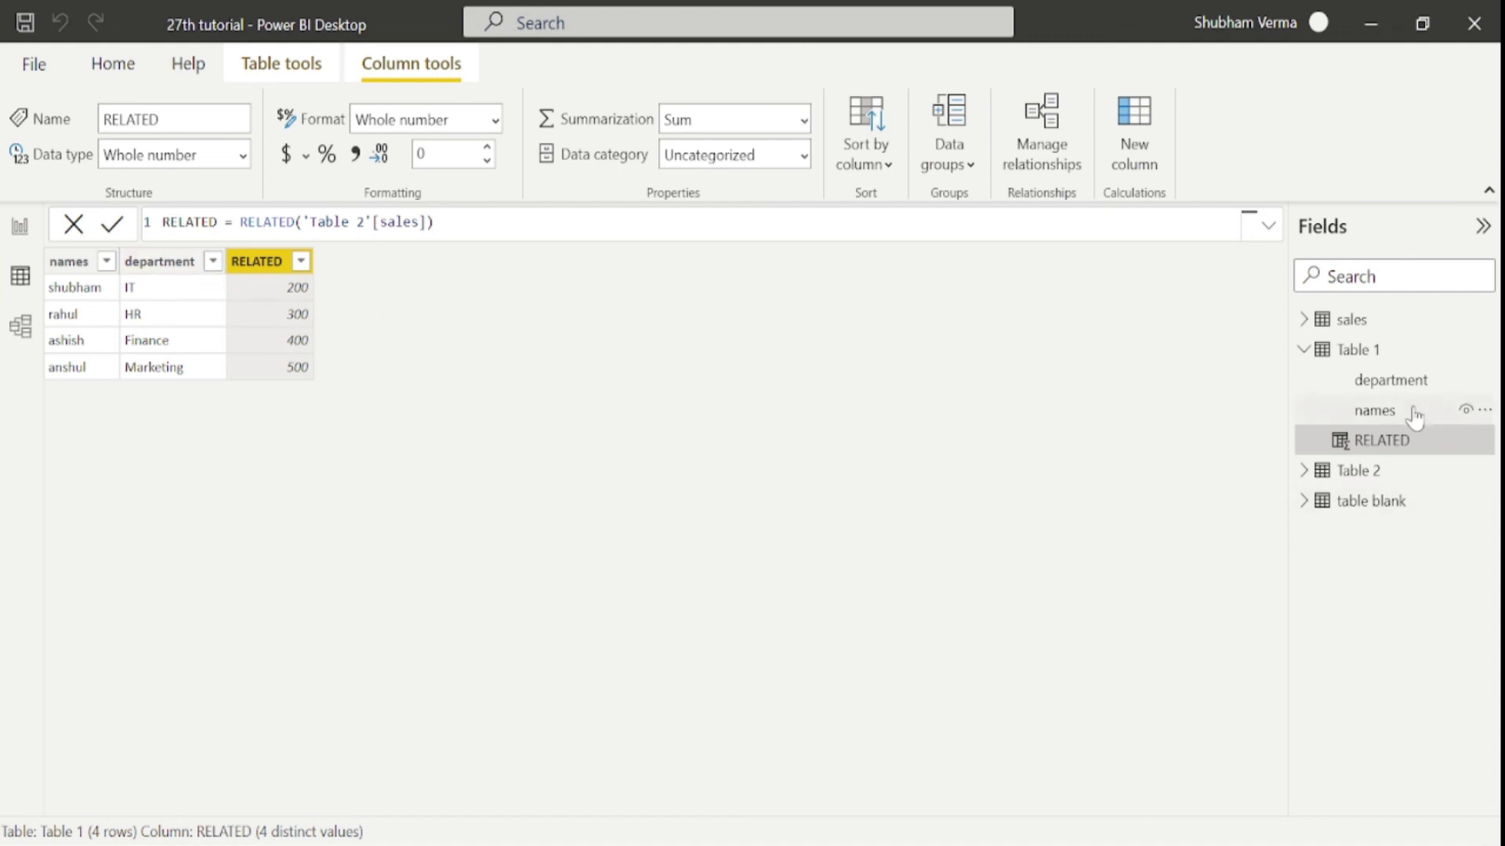
# - Check Table 2's data, then return to Table 1 to review its RELATED sales column
pyautogui.click(1368, 478)
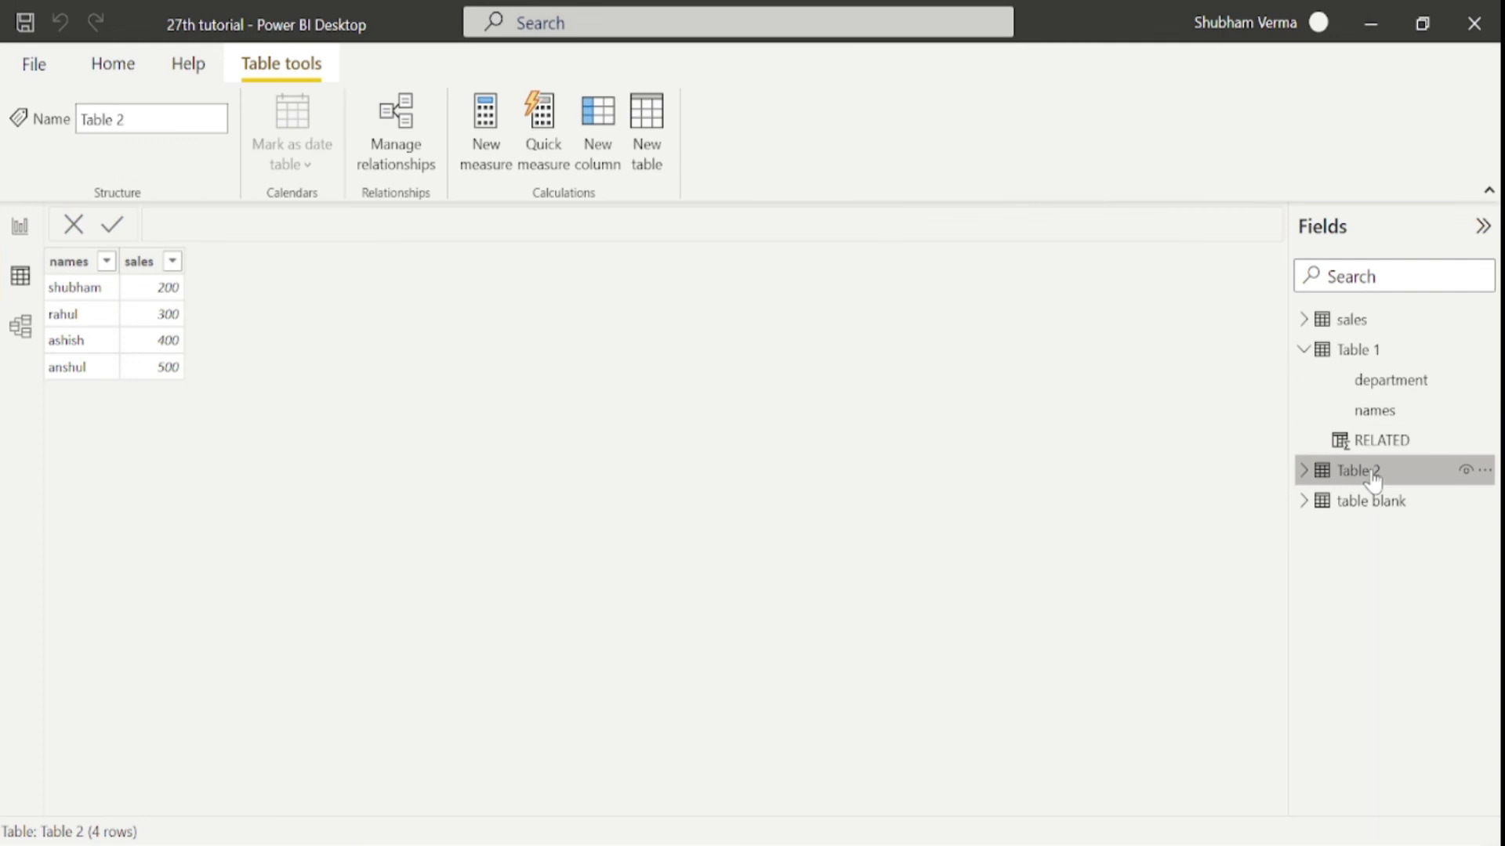
pyautogui.click(1375, 445)
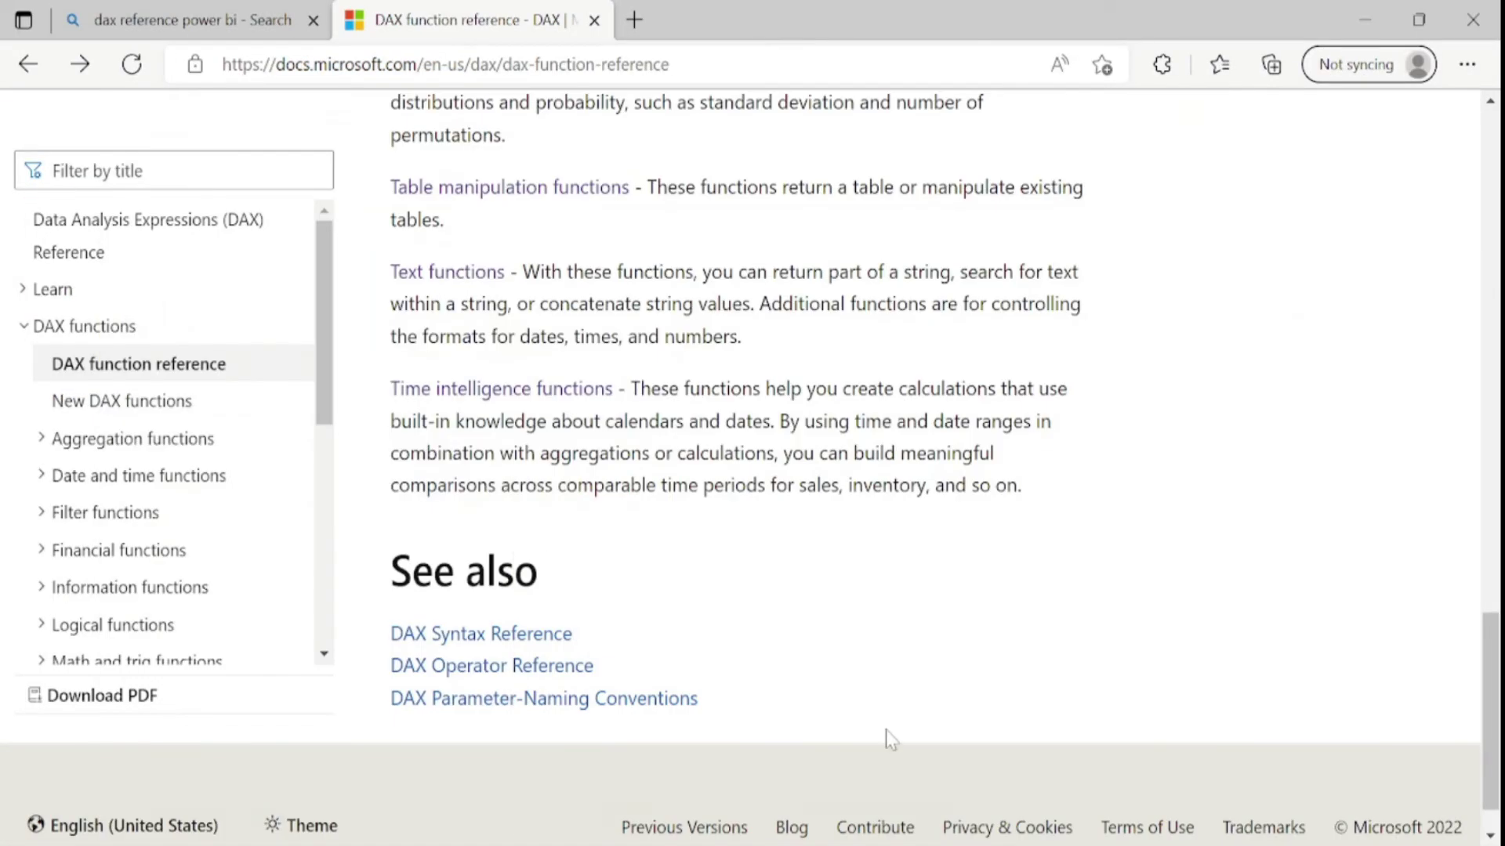
pyautogui.scroll(5, 856, 638)
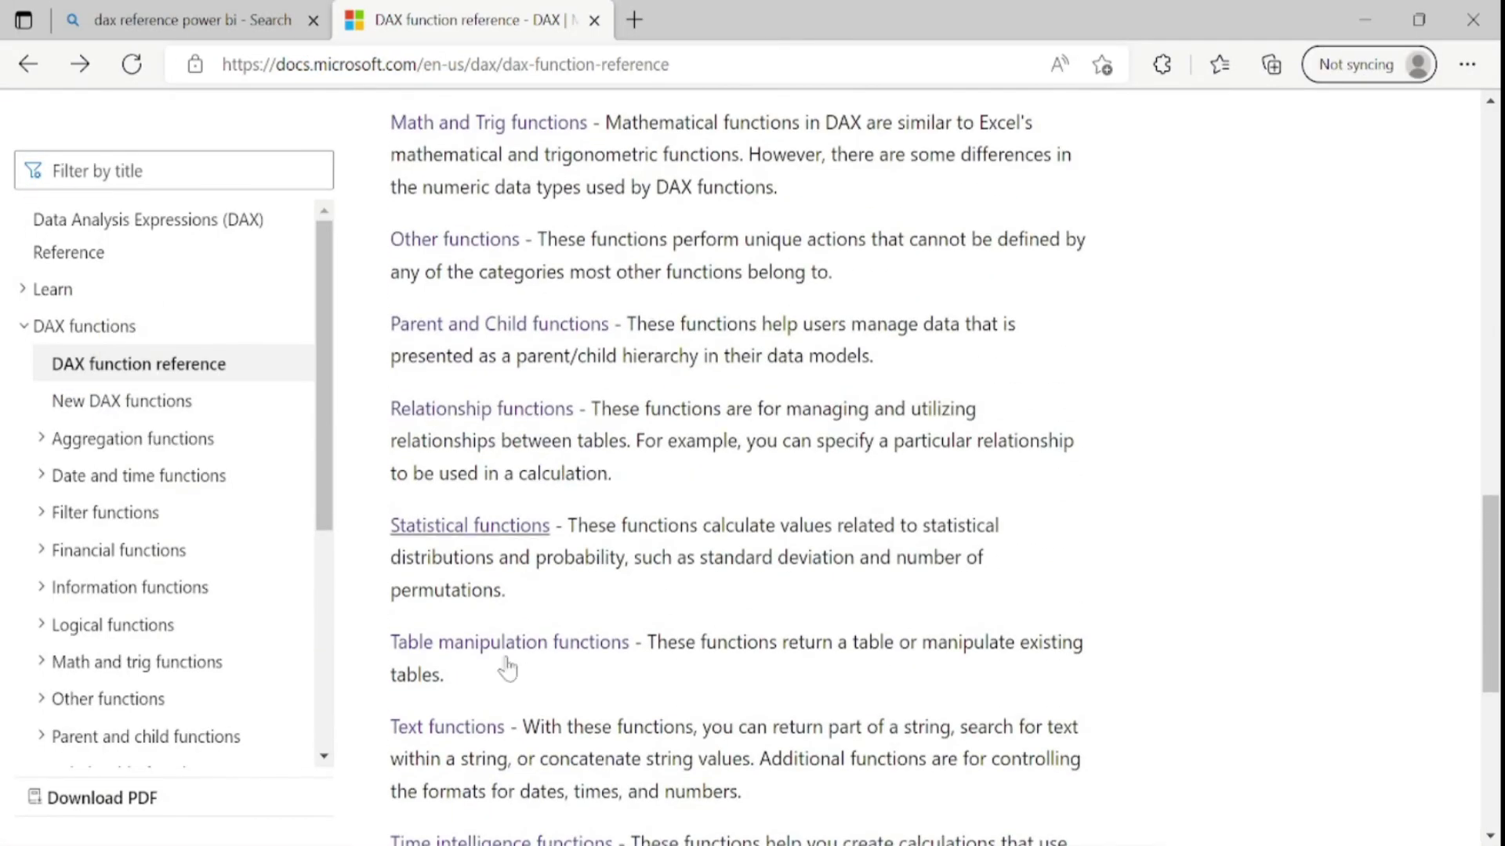
pyautogui.scroll(-4, 504, 665)
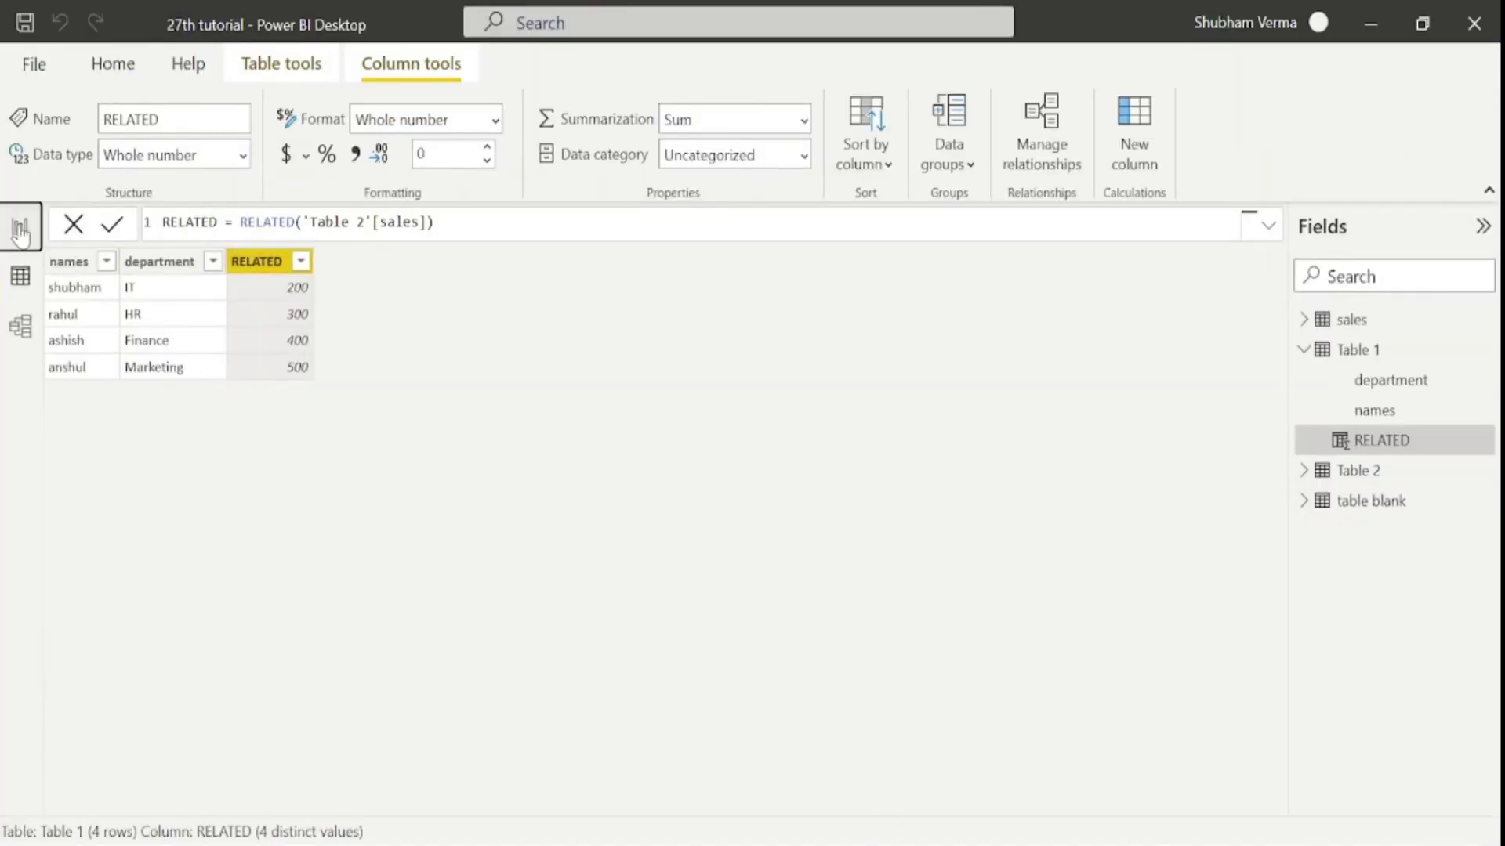
# - Switch to Report view to show the DAX Part 9 title slide
pyautogui.click(21, 227)
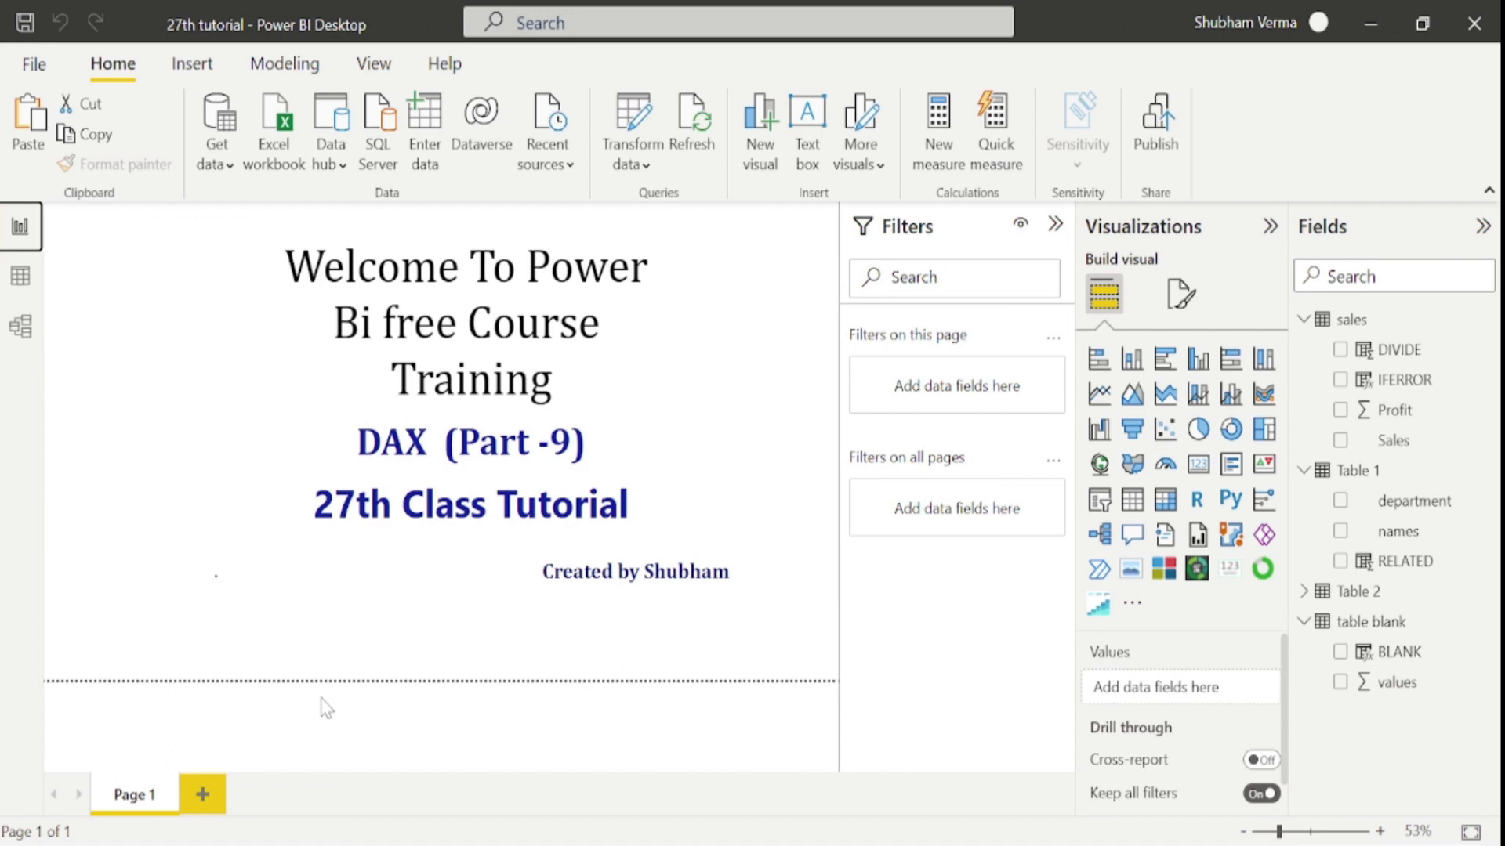